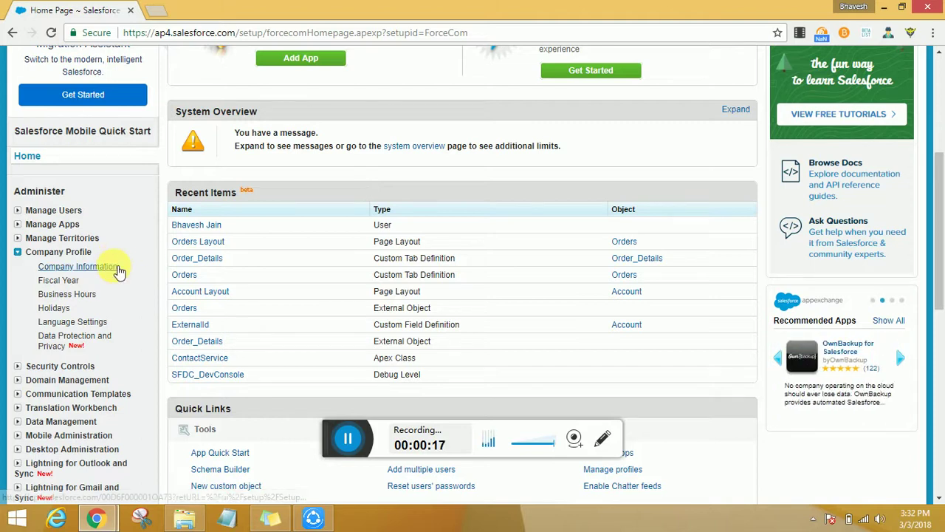
Open Company Information in a new tab and review the organization's default locale, time zone, fiscal year start and organization ID
middle_click(107, 269)
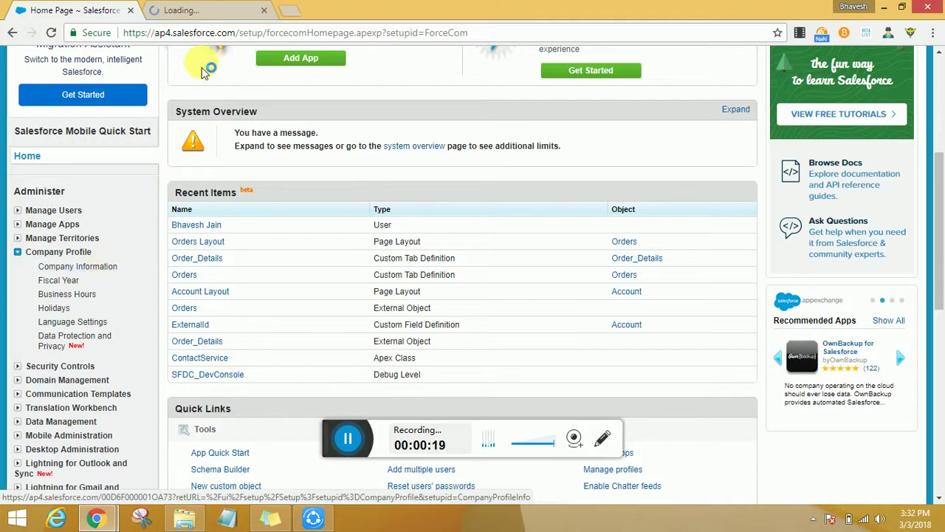
click(217, 18)
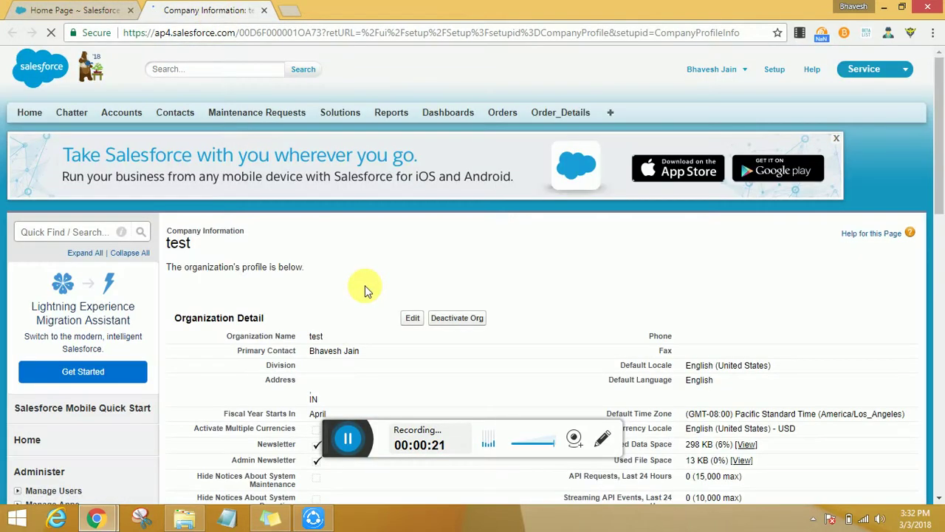
scroll(373, 272, down, 3)
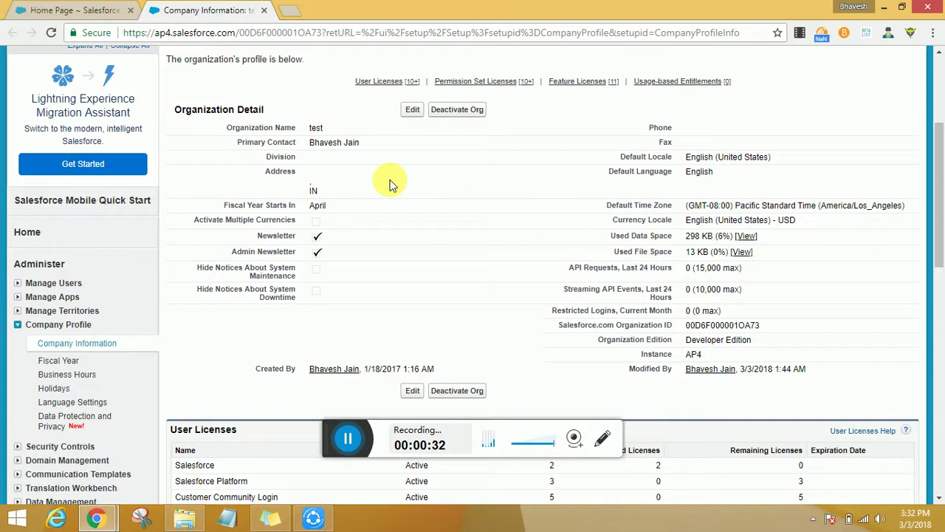
scroll(432, 296, up, 1)
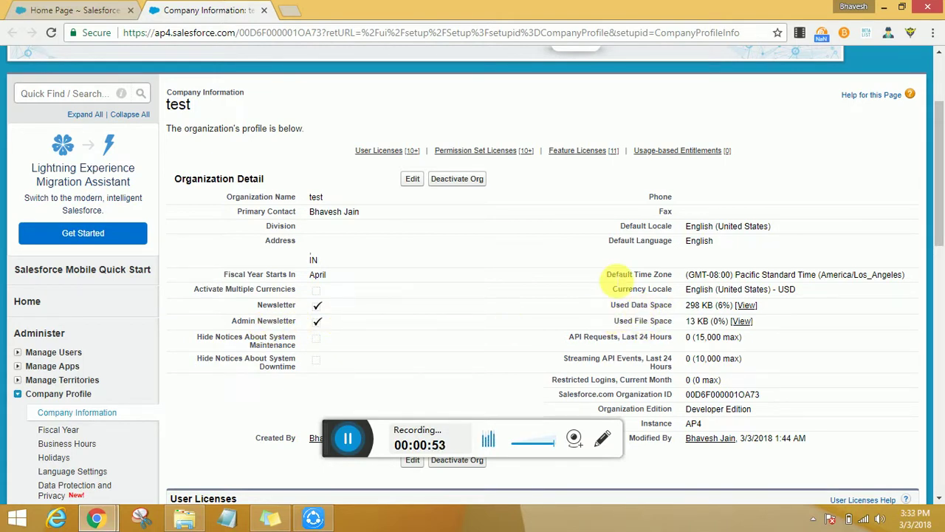
drag(783, 226, 623, 235)
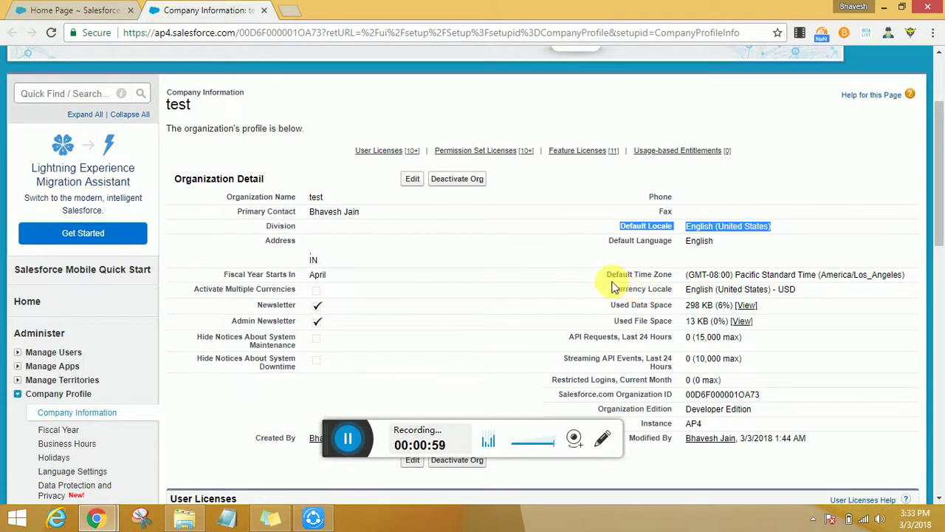
drag(606, 274, 856, 263)
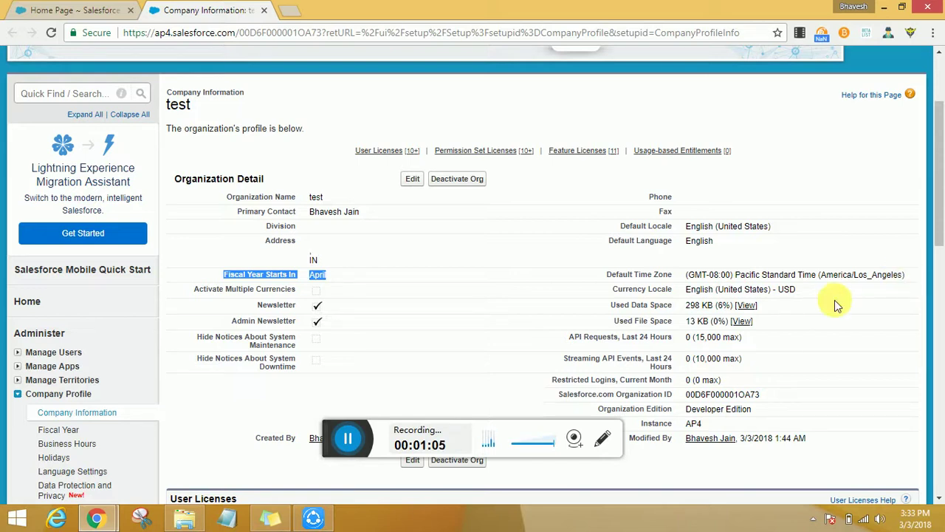
scroll(835, 303, down, 1)
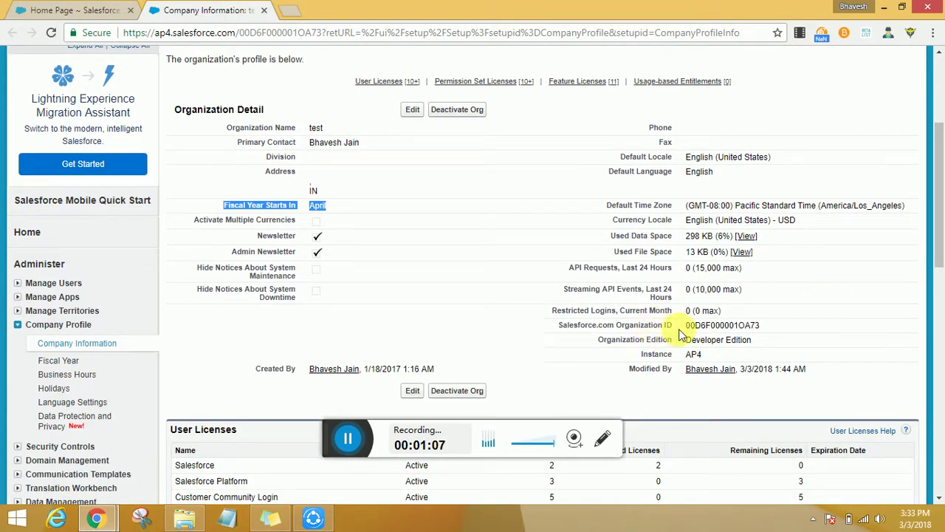
drag(570, 329, 785, 322)
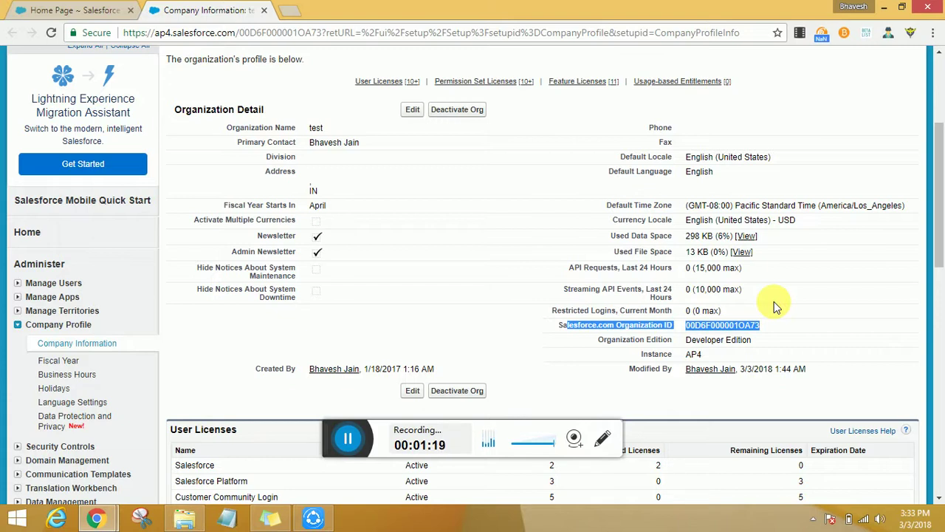
Examine the User Licenses table, checking the total and used licenses for the Salesforce license
scroll(774, 301, down, 3)
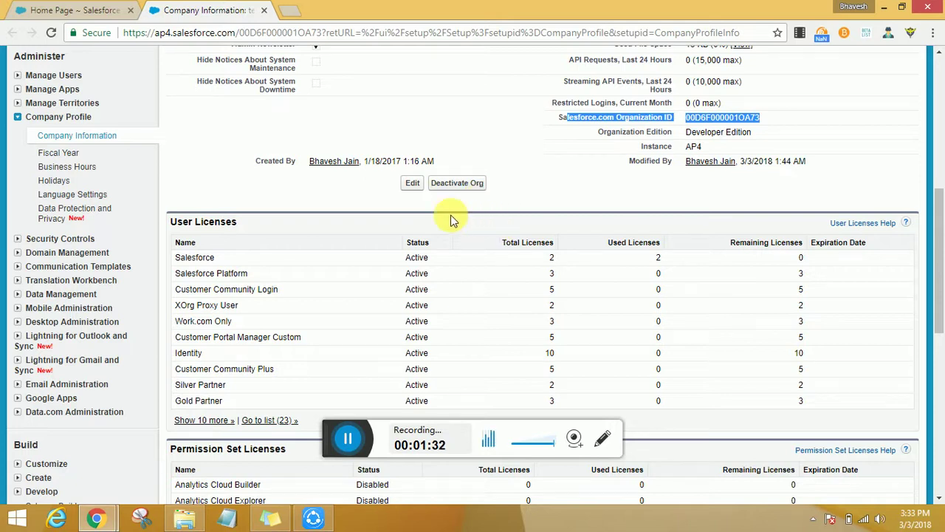
scroll(452, 219, down, 2)
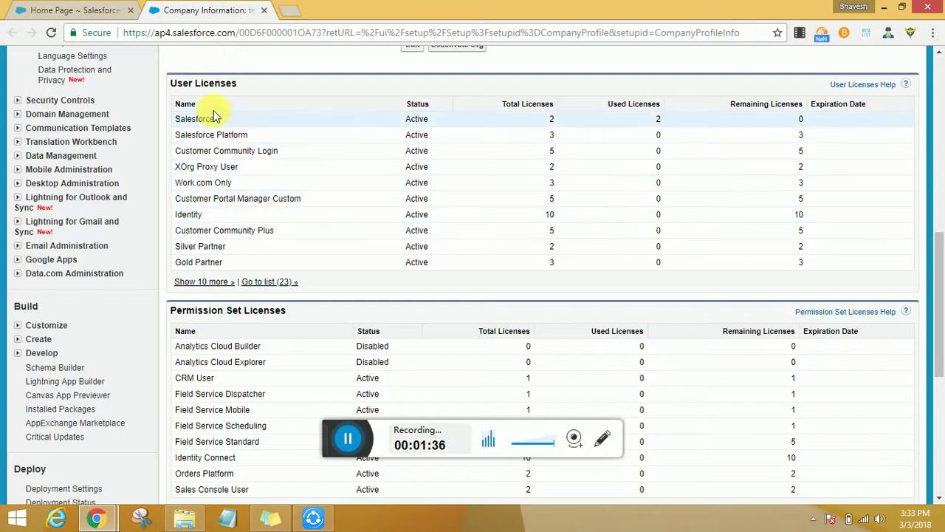
drag(169, 83, 237, 87)
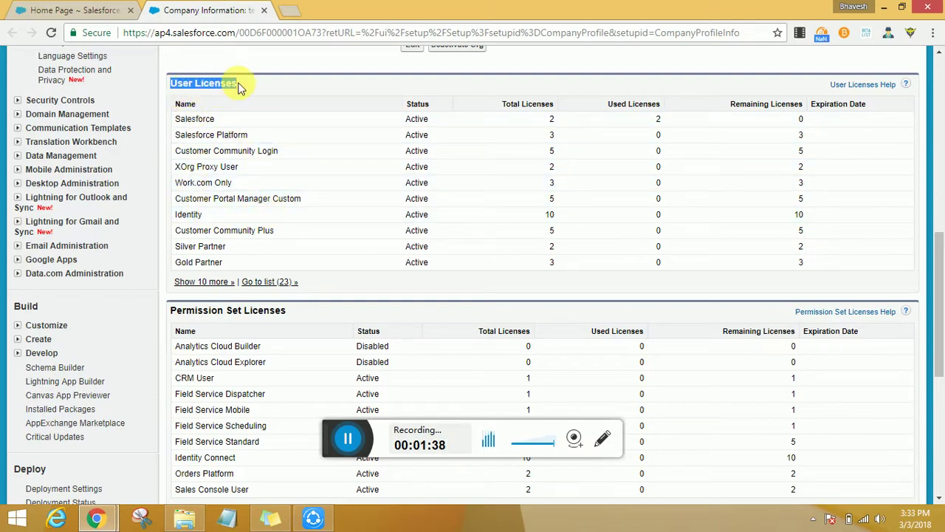
double_click(552, 120)
double_click(658, 120)
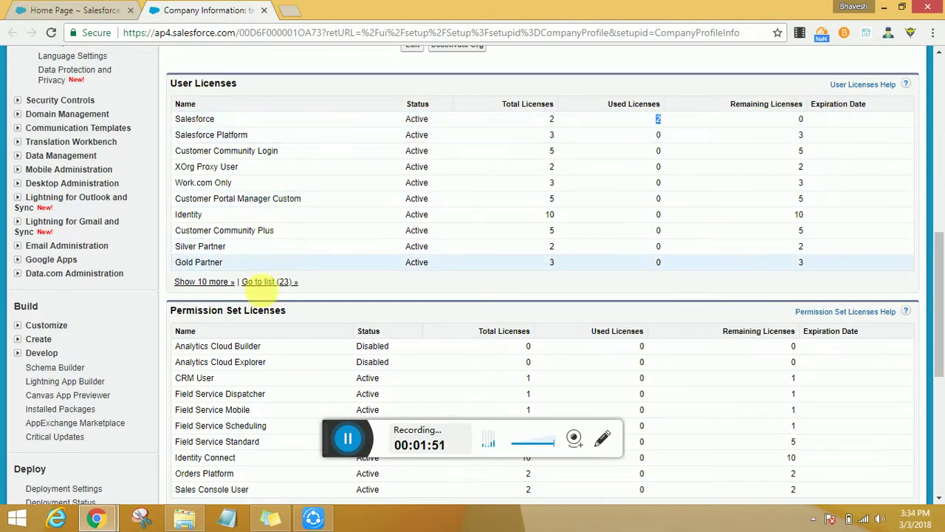
Open the full list of user licenses in a separate tab, review it, and close that tab
click(274, 284)
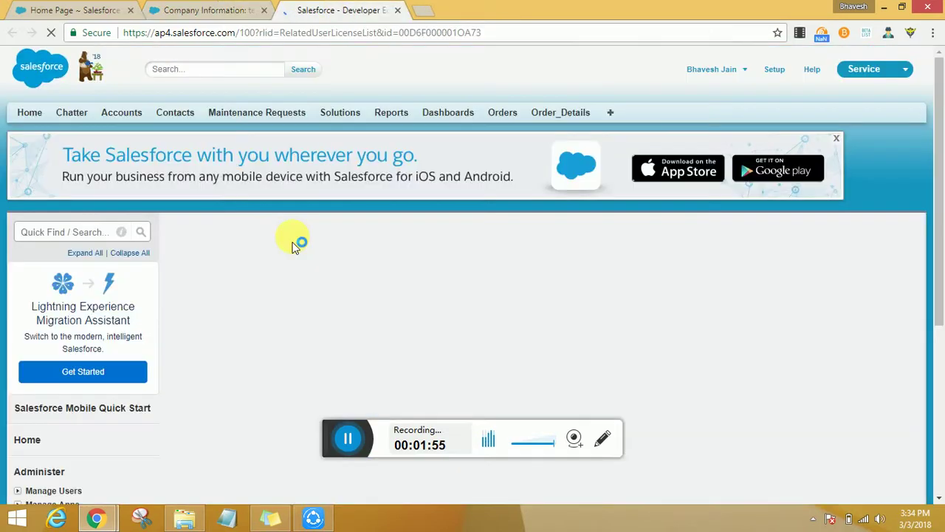
scroll(354, 231, down, 6)
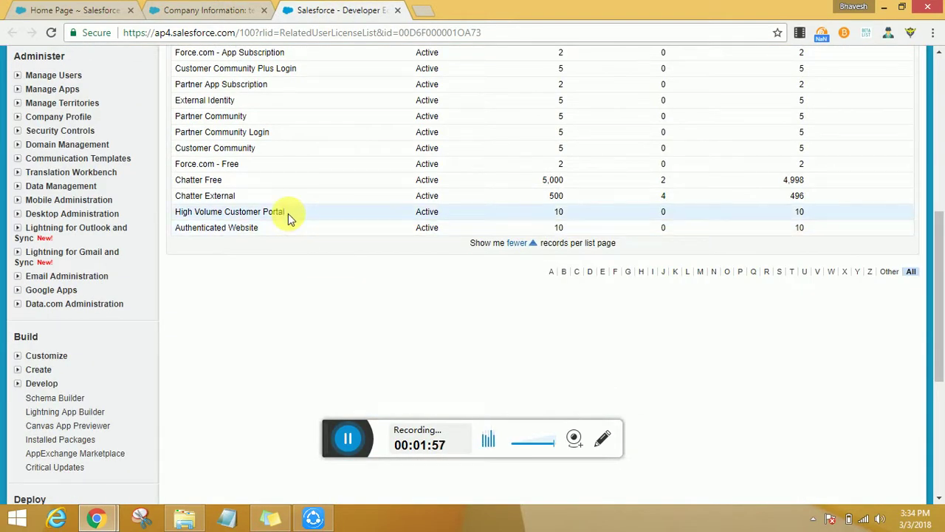
scroll(257, 213, up, 3)
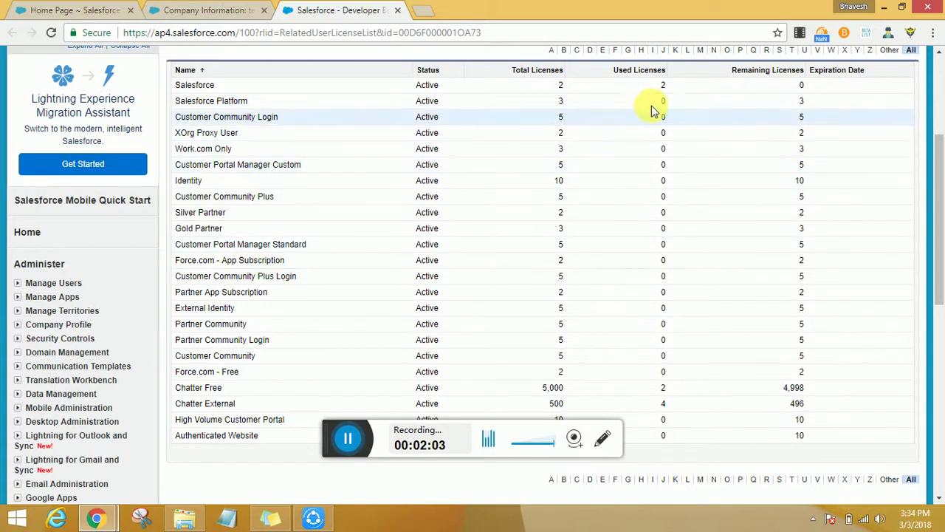
middle_click(313, 6)
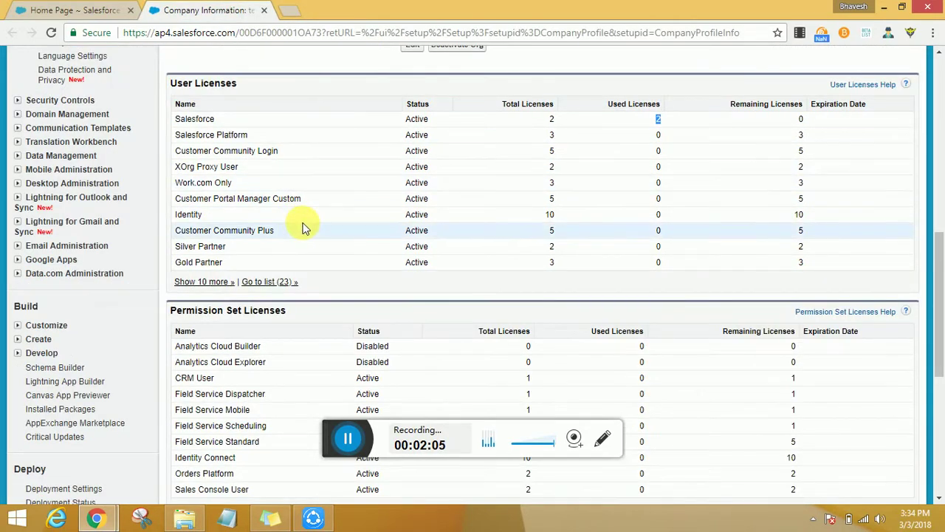
Review the Permission Set Licenses, opening and closing their full list in a separate tab, and examine the Feature Licenses
scroll(303, 227, down, 2)
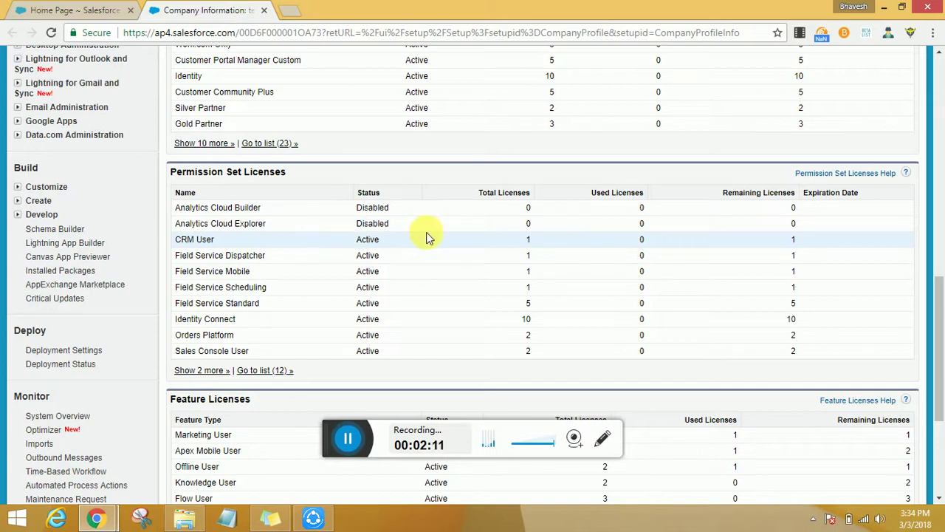
scroll(426, 237, down, 2)
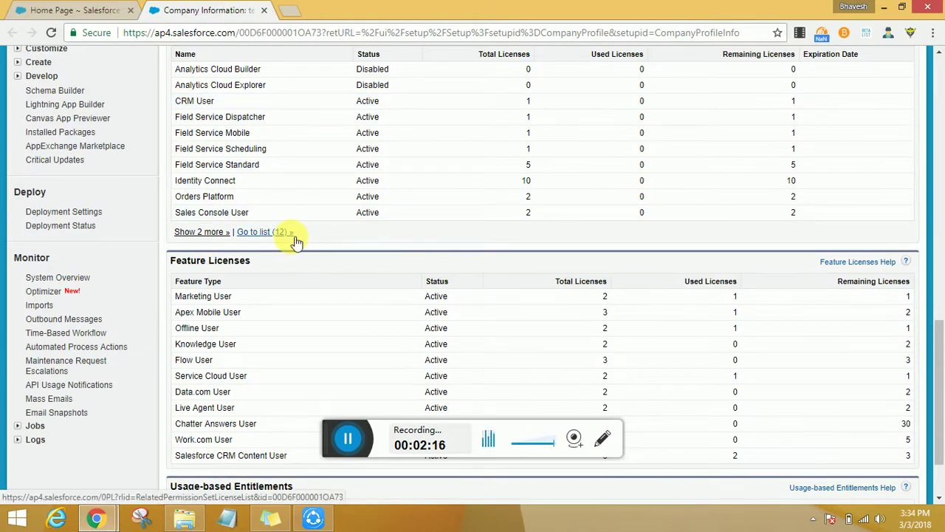
scroll(294, 242, up, 1)
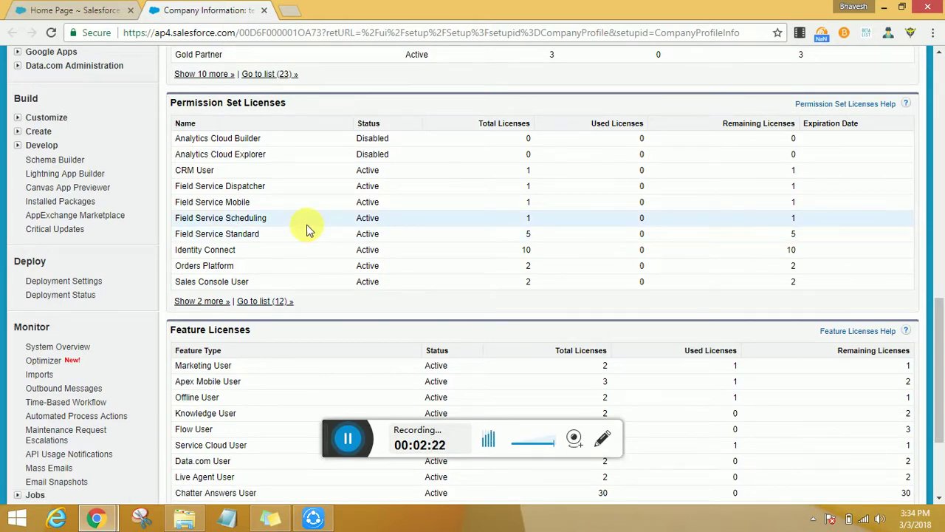
middle_click(278, 305)
click(308, 10)
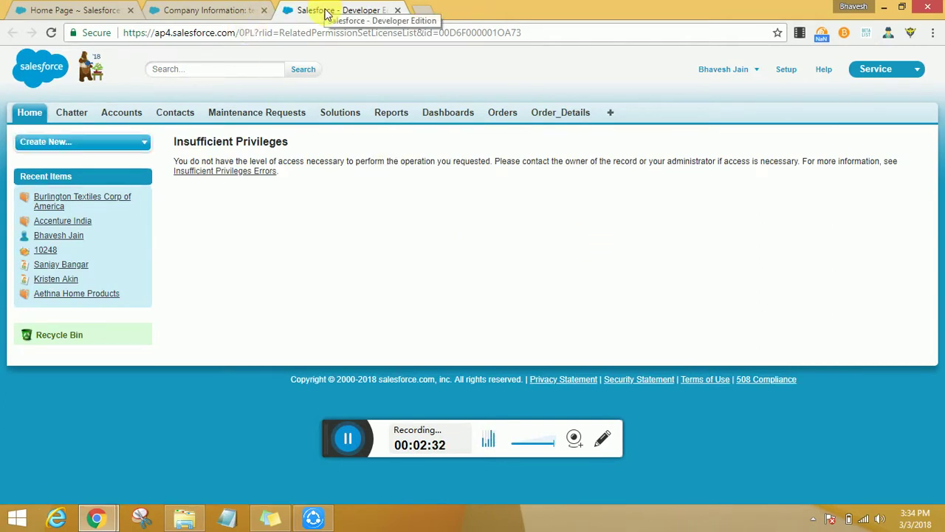
middle_click(327, 12)
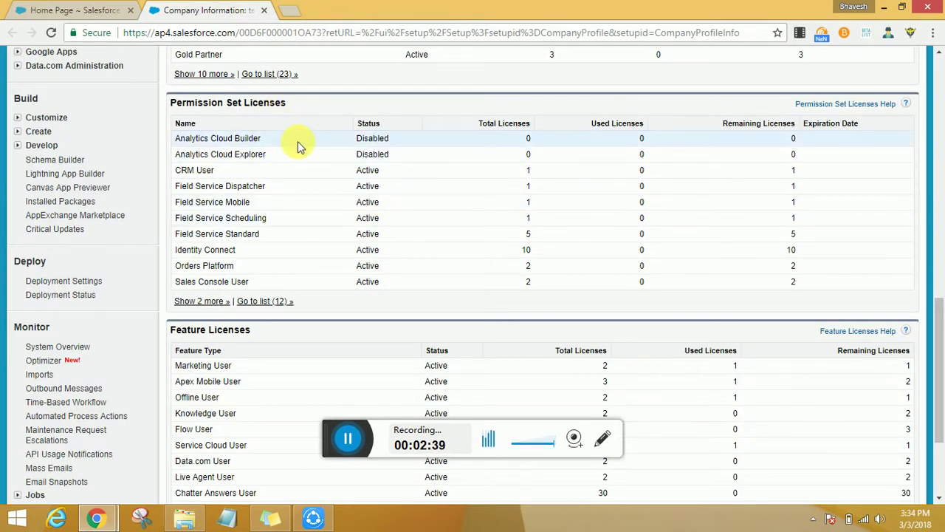
scroll(298, 141, down, 3)
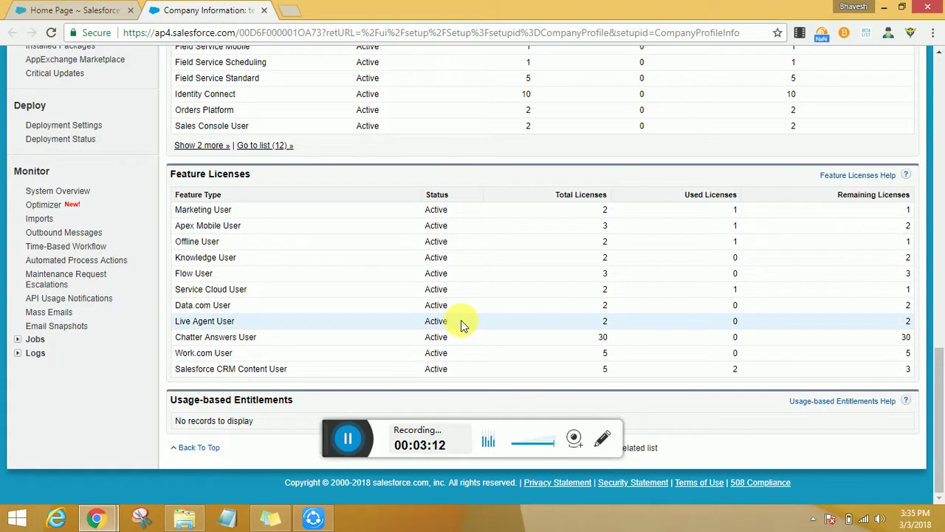
Open the Fiscal Year settings and view the Custom Fiscal Year option before returning to Standard Fiscal Year
scroll(313, 366, up, 3)
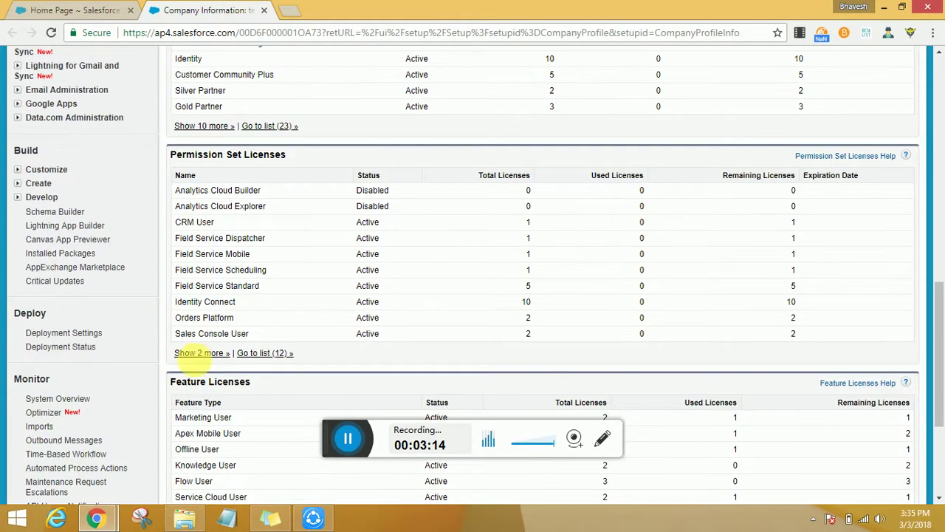
scroll(196, 356, up, 5)
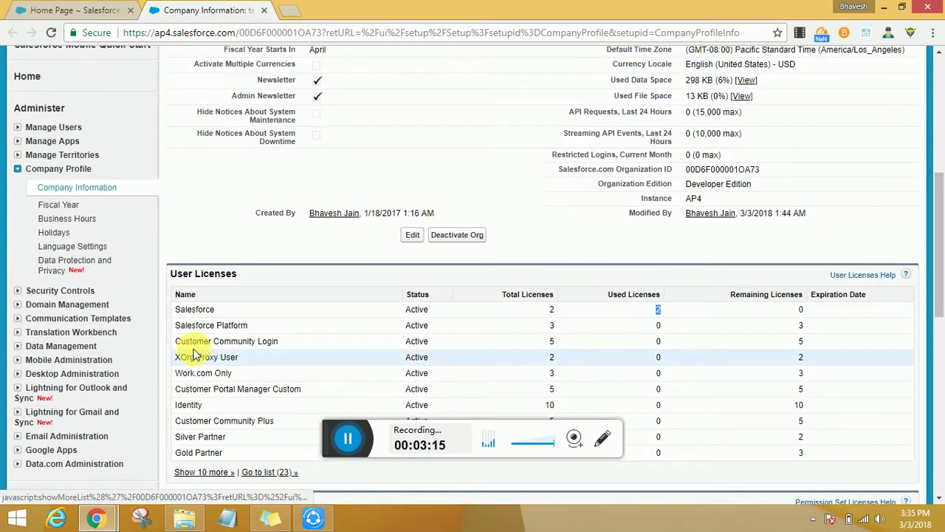
click(62, 210)
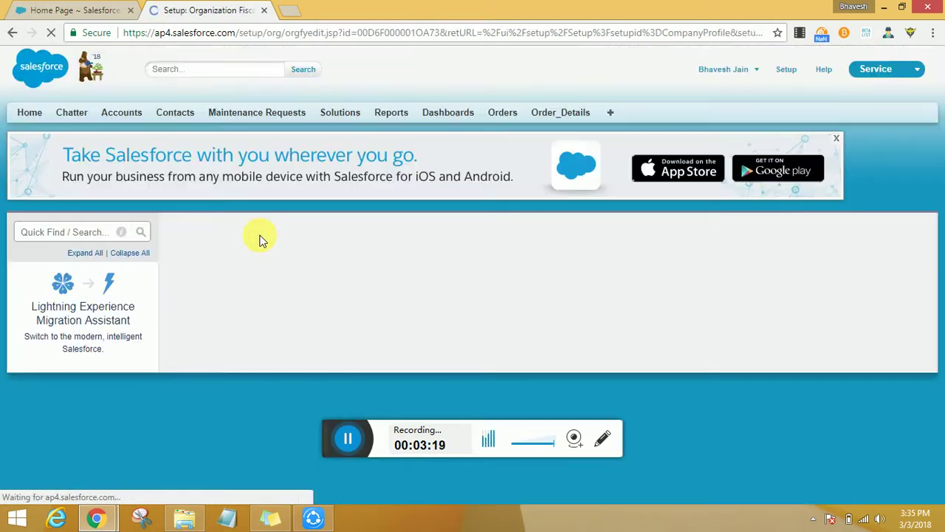
scroll(581, 287, down, 2)
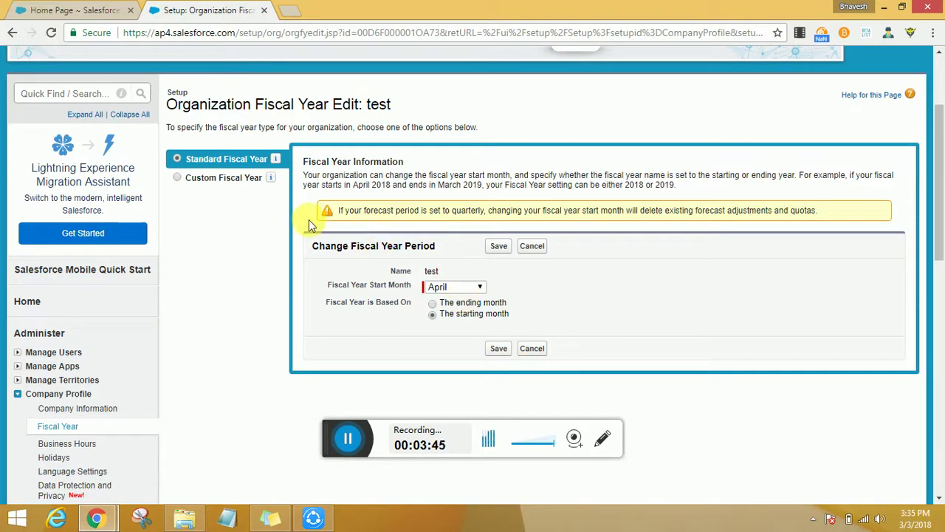
click(188, 197)
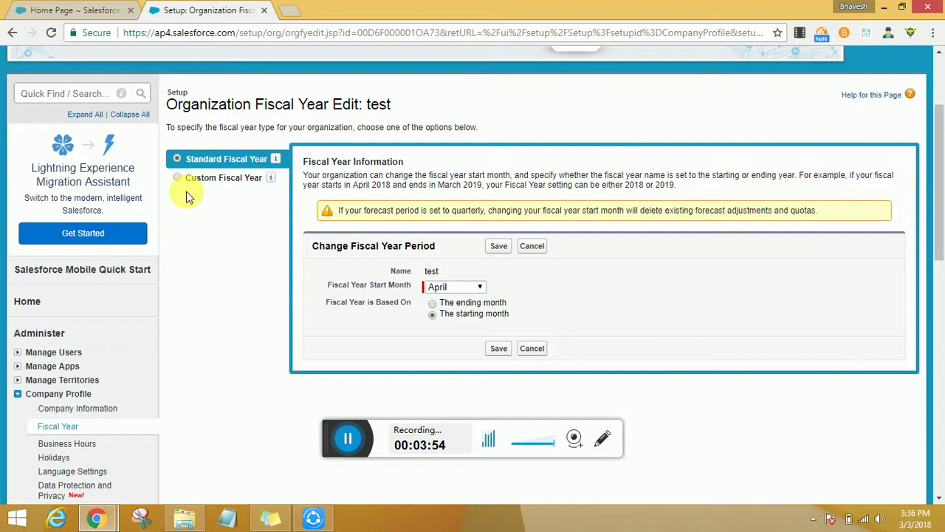
click(178, 180)
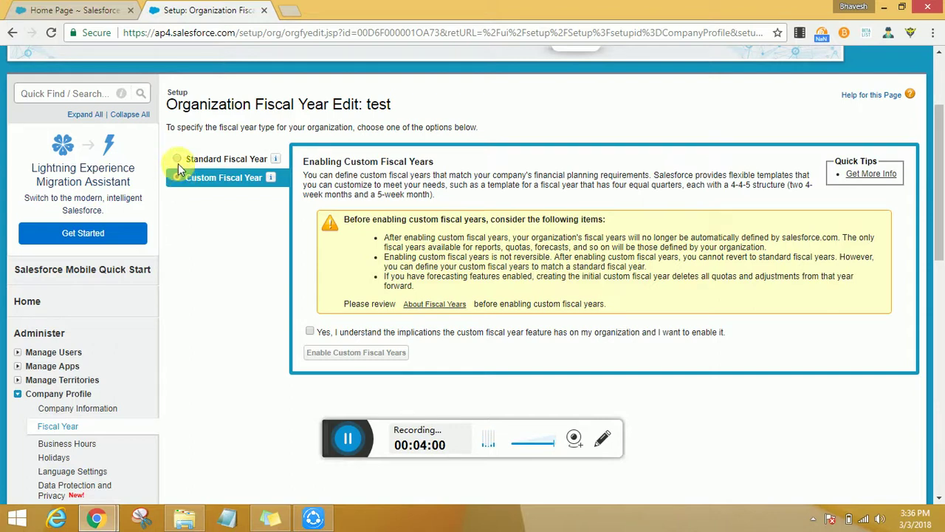
click(178, 160)
scroll(182, 228, down, 2)
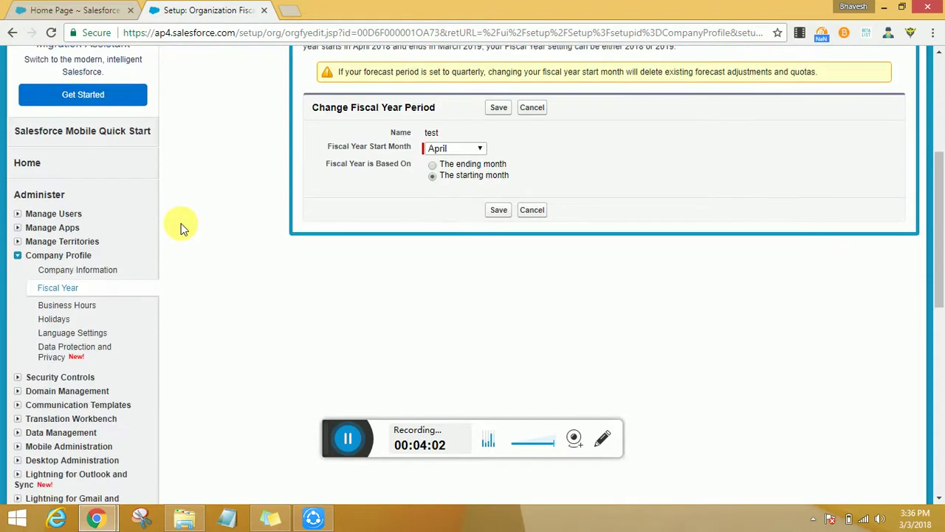
scroll(184, 229, up, 1)
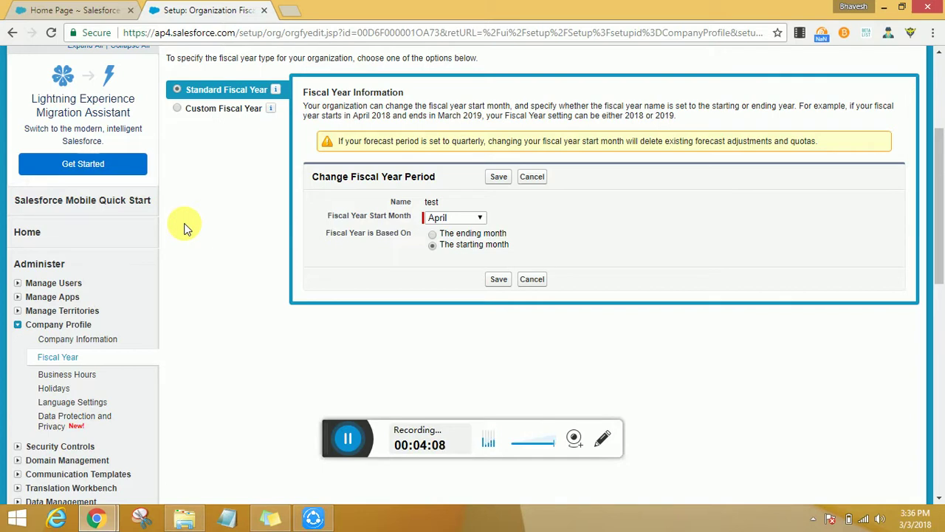
Review the organization's Business Hours list and open the Holidays page of the company profile
scroll(185, 229, down, 2)
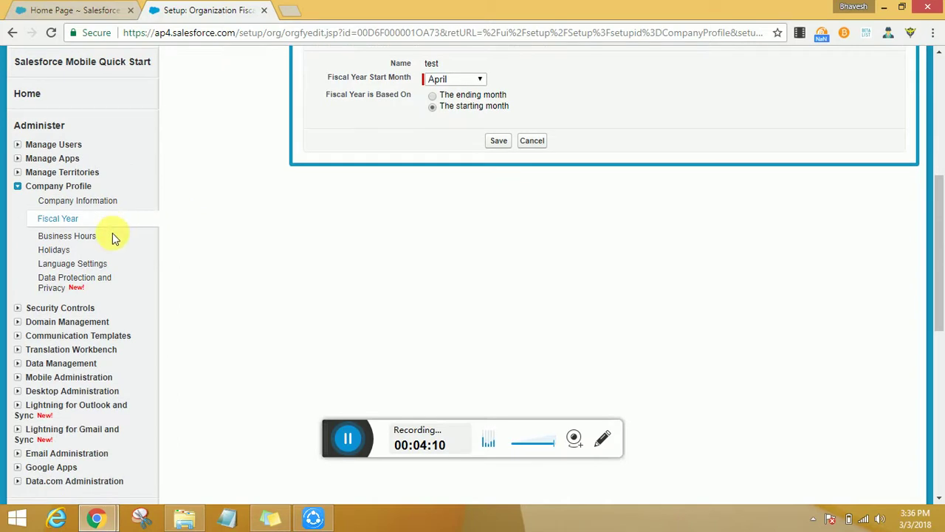
click(78, 236)
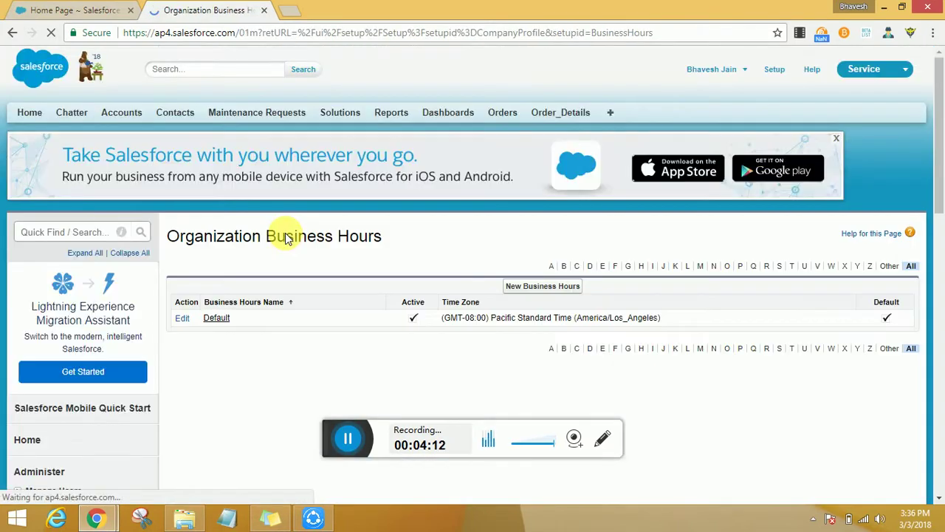
scroll(286, 239, down, 1)
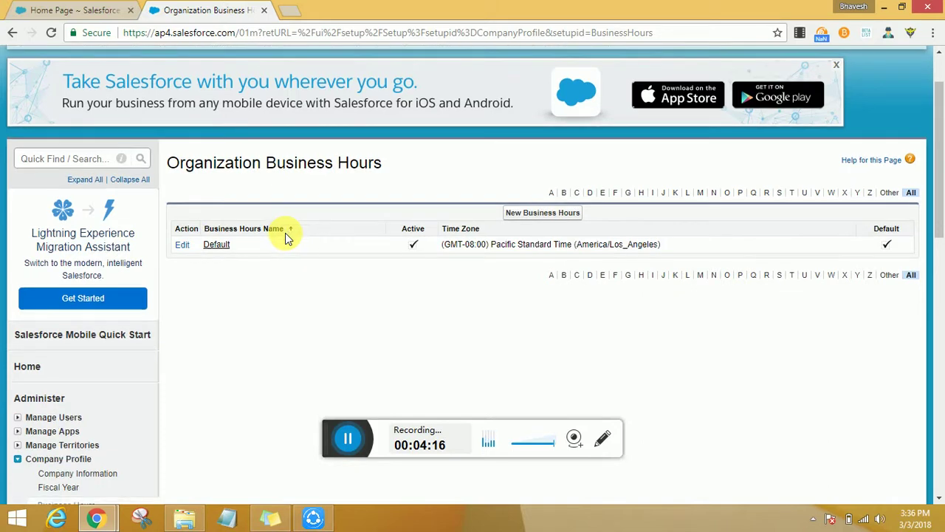
scroll(285, 232, down, 2)
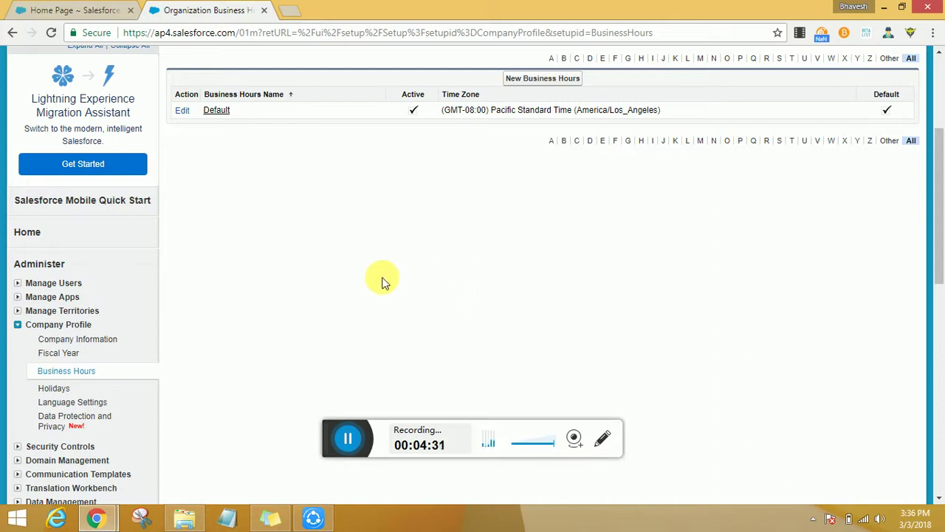
click(49, 389)
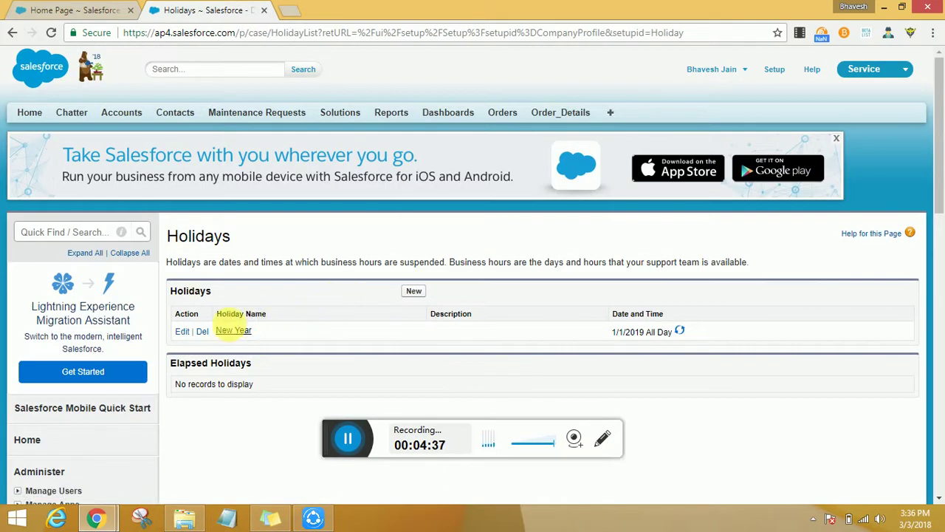
Open the New Year holiday's details in a separate tab and review its recurrence and associated business hours
middle_click(232, 333)
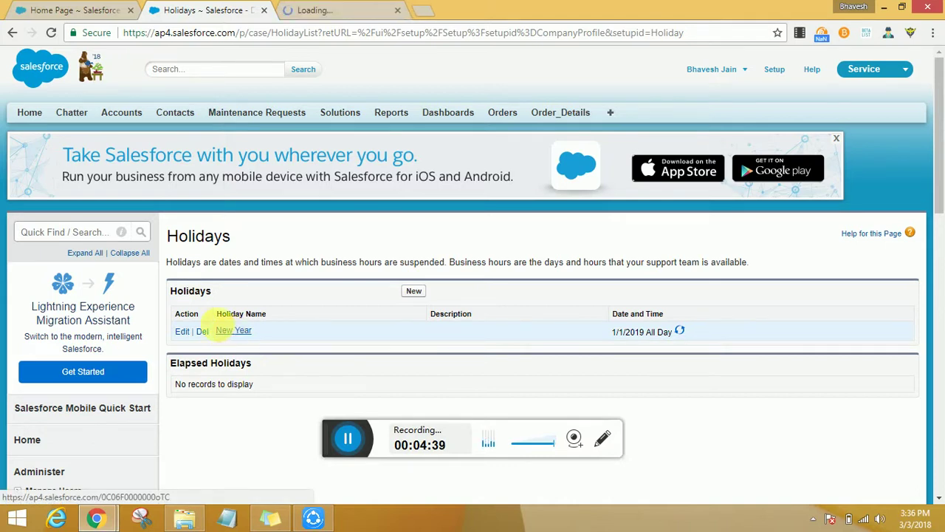
click(345, 18)
scroll(353, 269, down, 3)
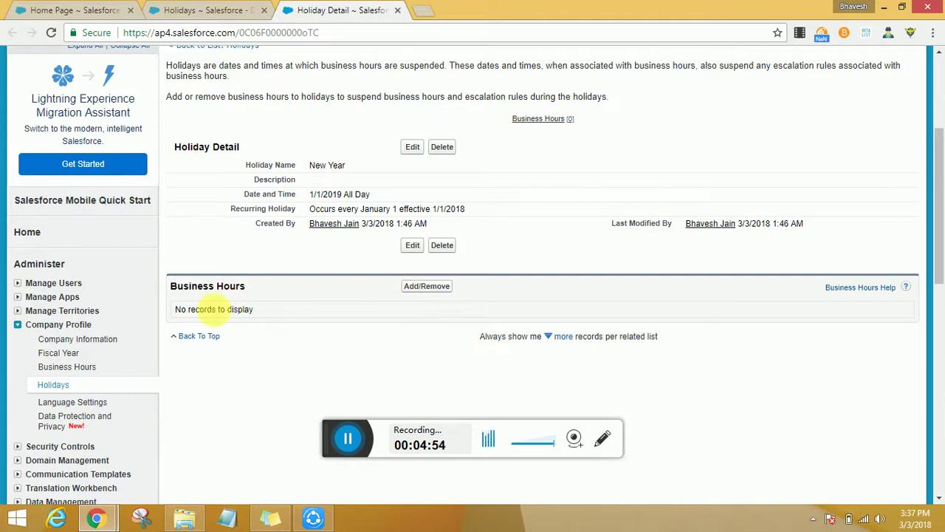
Open the Language Settings and review the end-user languages, platform-only languages and the Displayed Languages list
scroll(107, 327, down, 1)
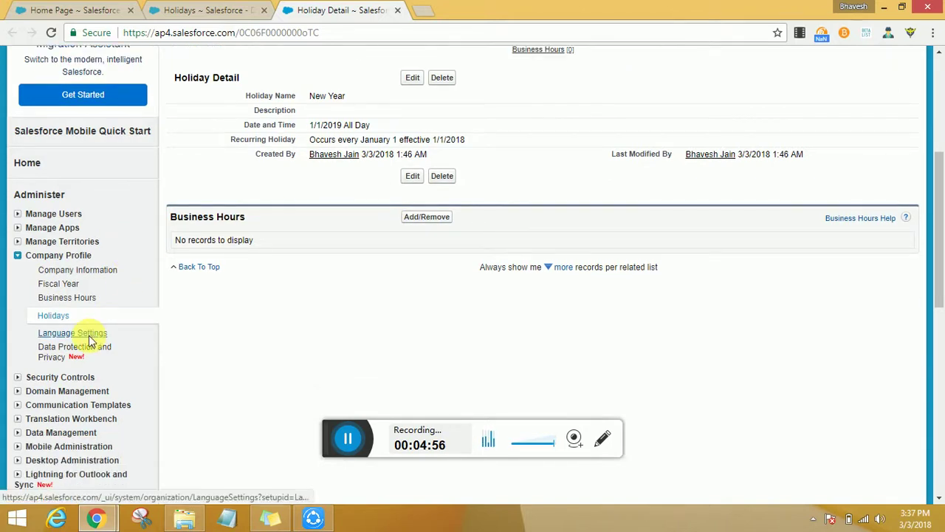
click(80, 333)
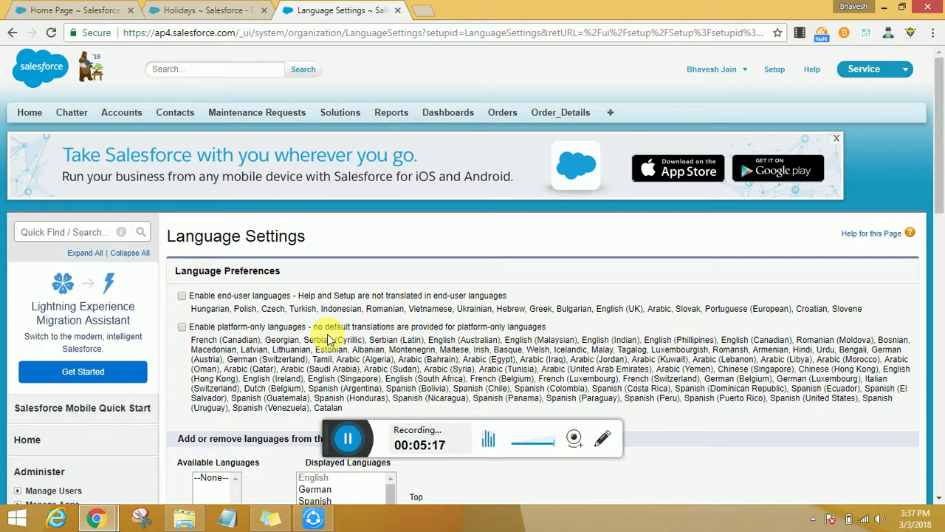
drag(191, 308, 856, 310)
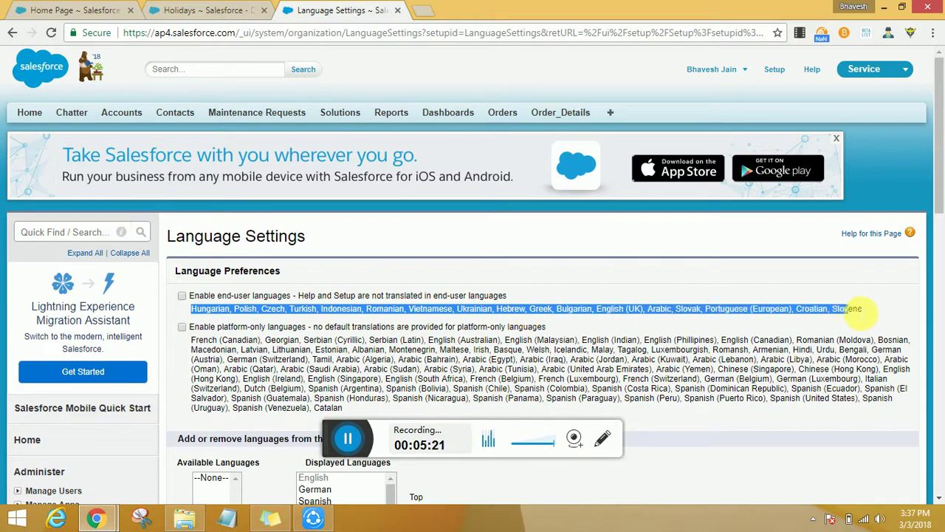
scroll(437, 310, down, 1)
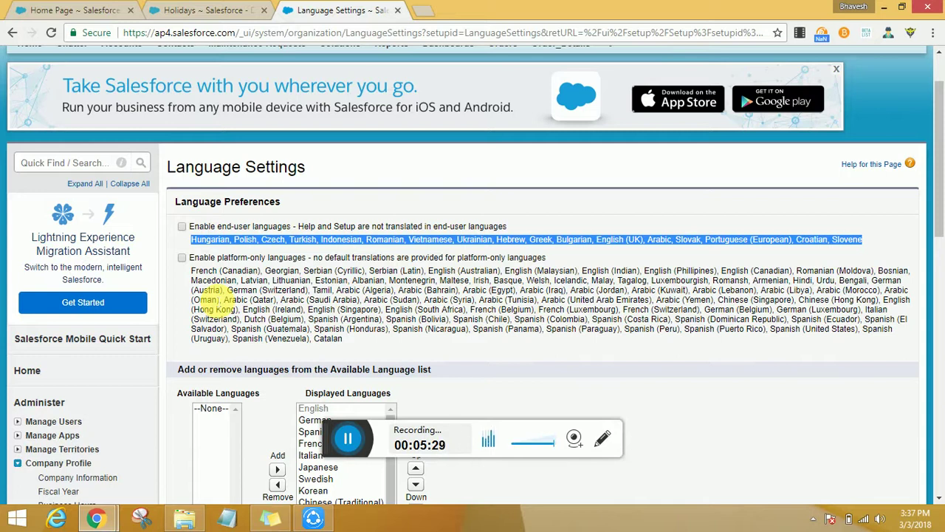
drag(192, 271, 360, 348)
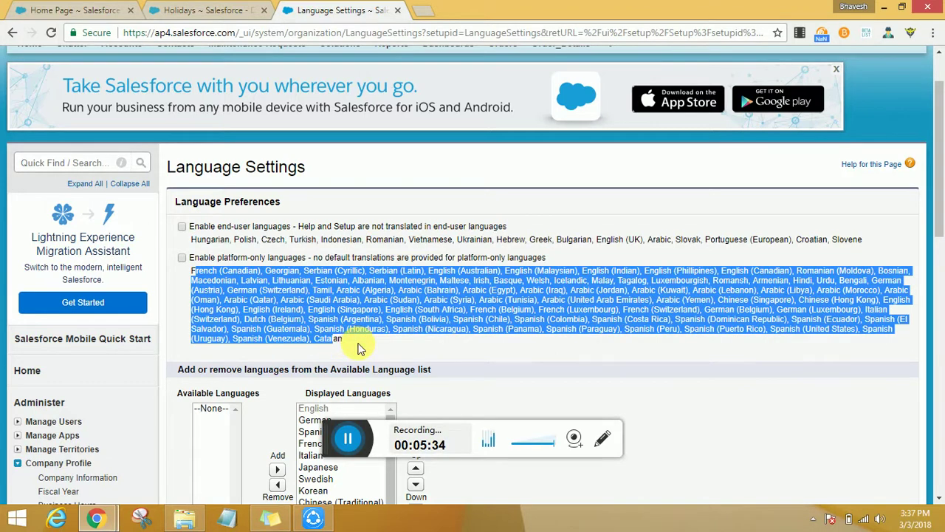
scroll(360, 349, down, 2)
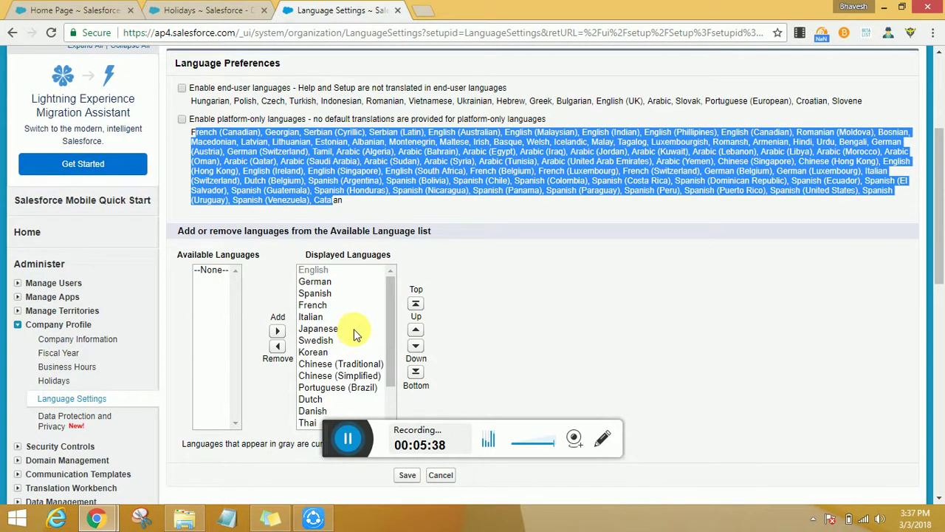
scroll(355, 333, down, 1)
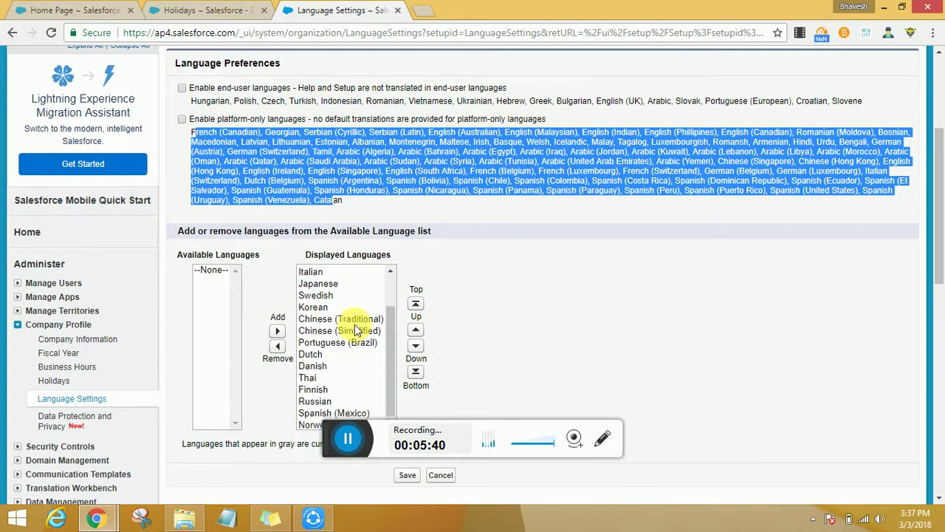
Open the Data Protection and Privacy page of the company profile and review its description and option
scroll(362, 318, down, 4)
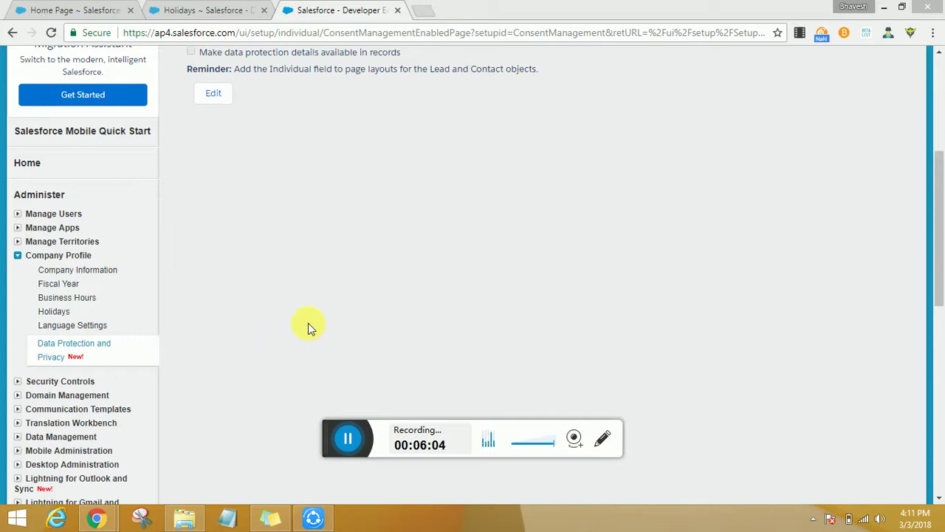
click(386, 270)
scroll(386, 271, up, 5)
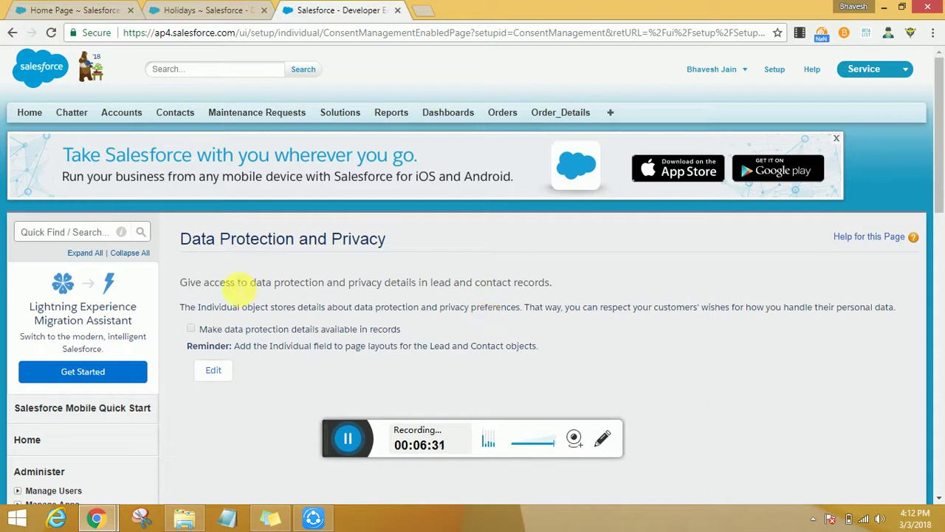
scroll(238, 288, down, 2)
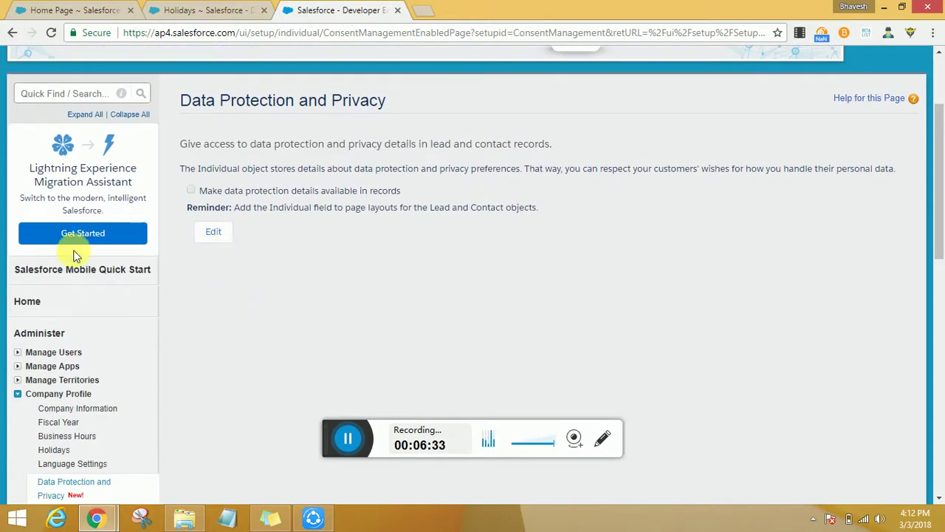
Search the setup menu for "individua"
click(44, 96)
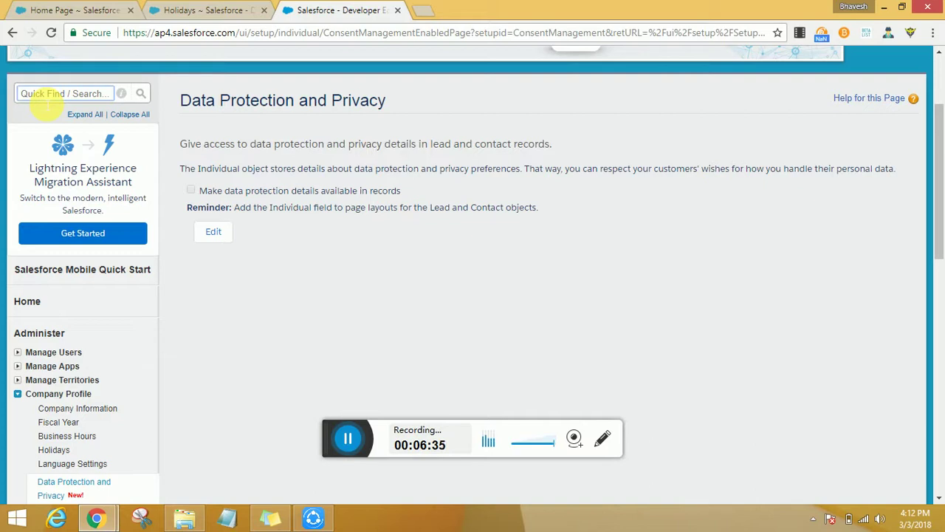
text(indi)
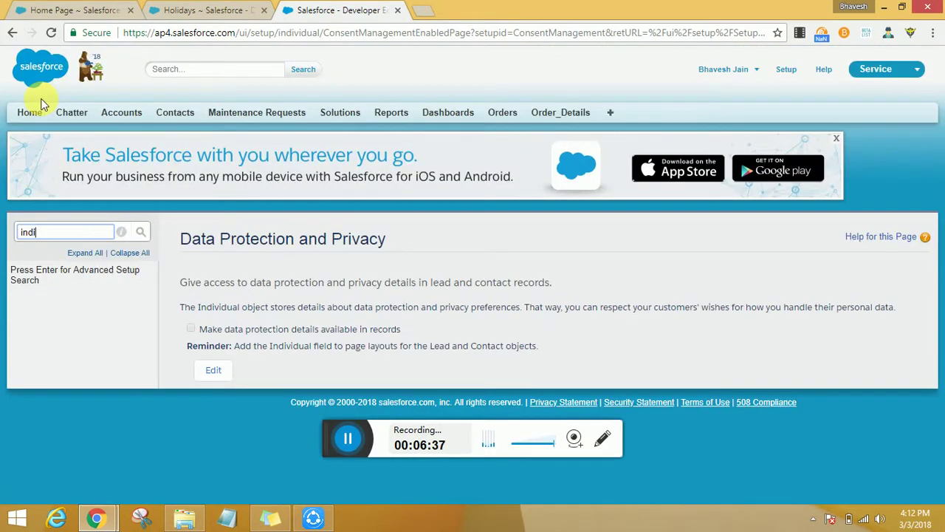
text(vidua)
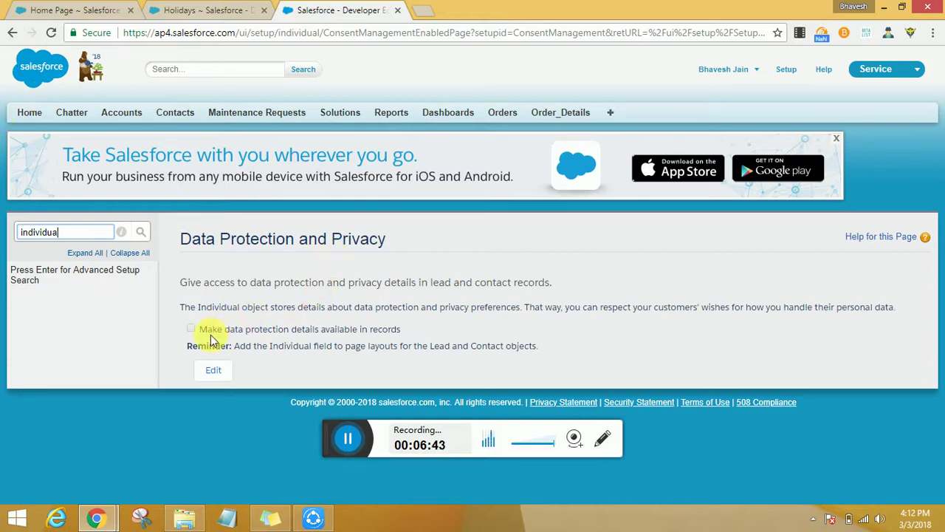
Enable "Make data protection details available in records" in the Data Protection and Privacy settings and save
click(212, 369)
click(190, 327)
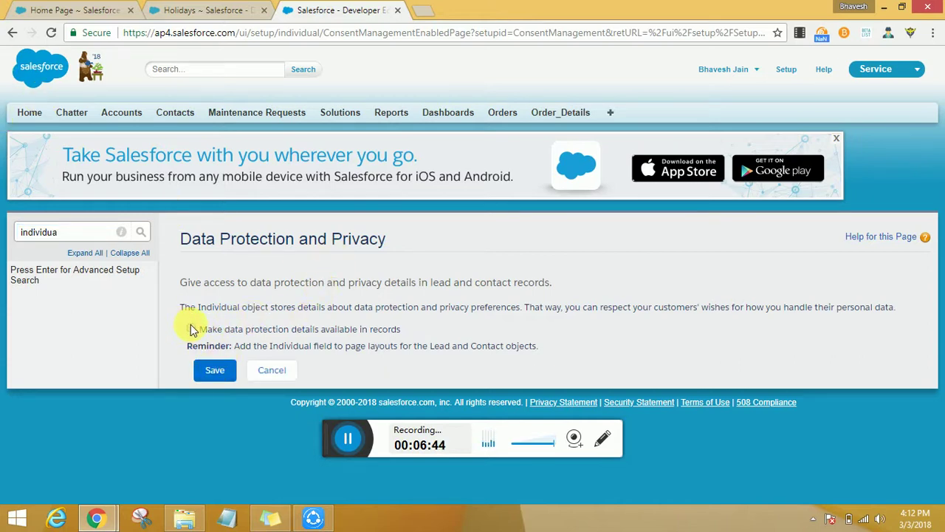
click(213, 377)
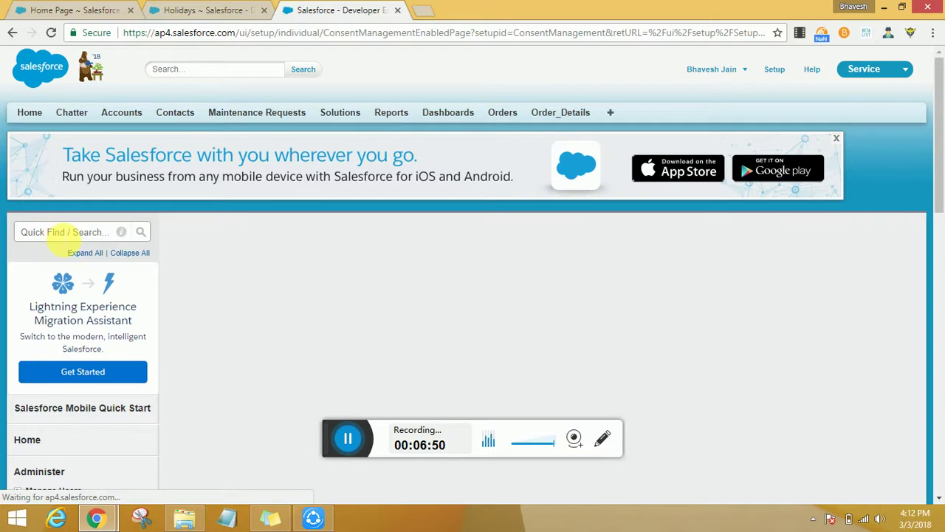
Search the setup menu for "indi" and open the Individuals object's Fields page in a separate tab
click(52, 231)
text(indi)
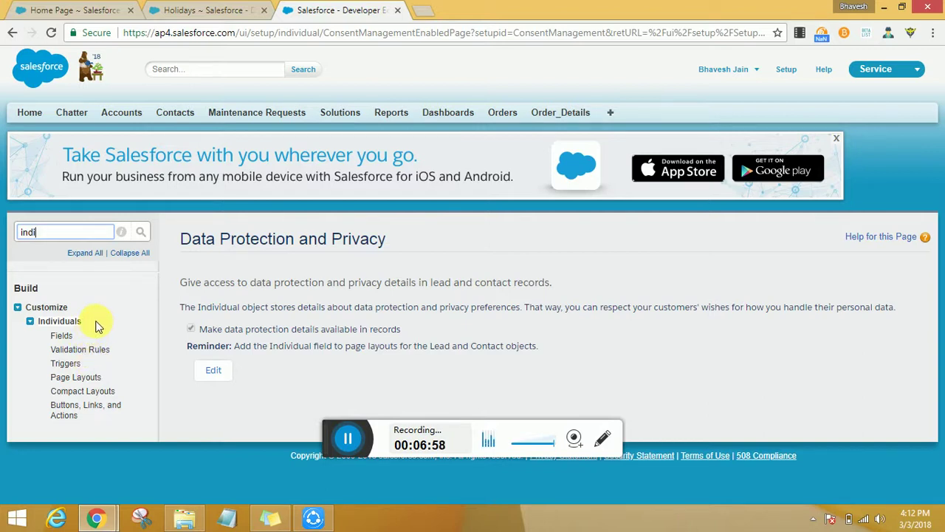
ctrl+click(61, 335)
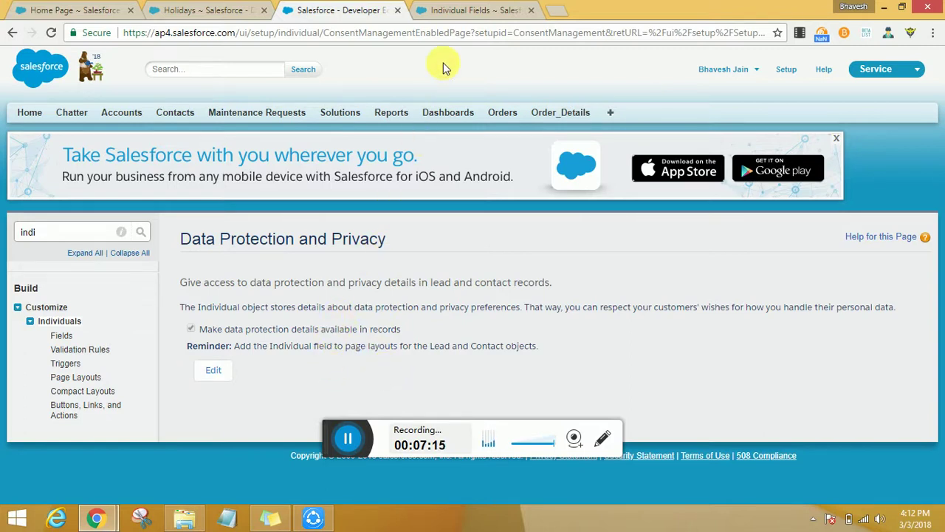
Open the first recent contact's record in a separate tab and open the page layout editor for that record
click(186, 115)
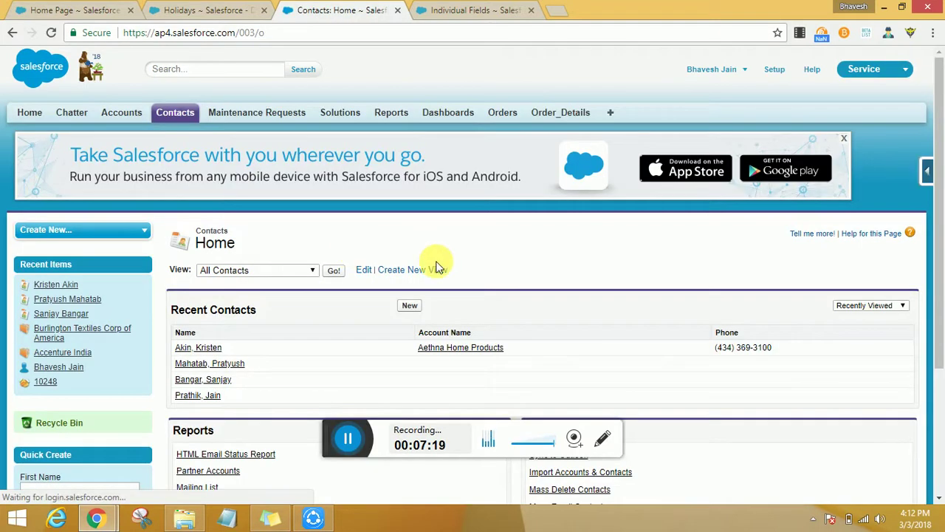
middle_click(212, 350)
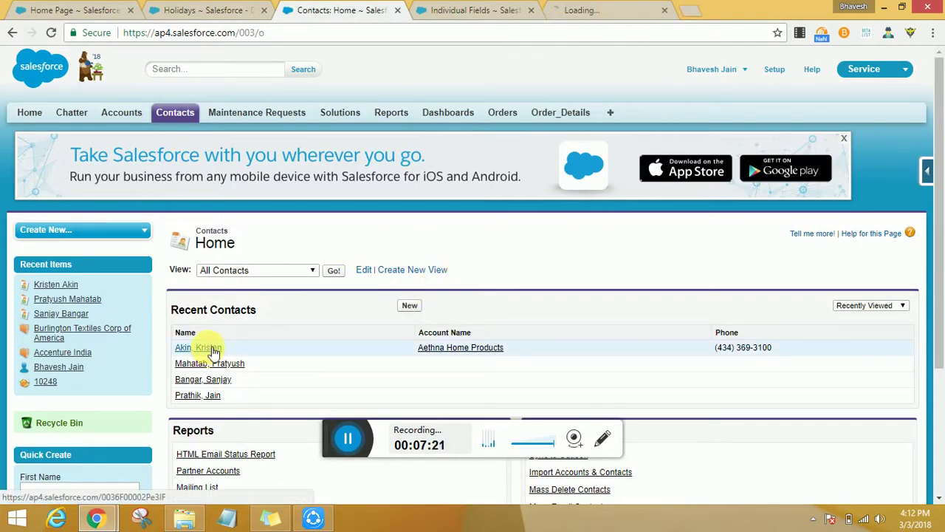
click(609, 11)
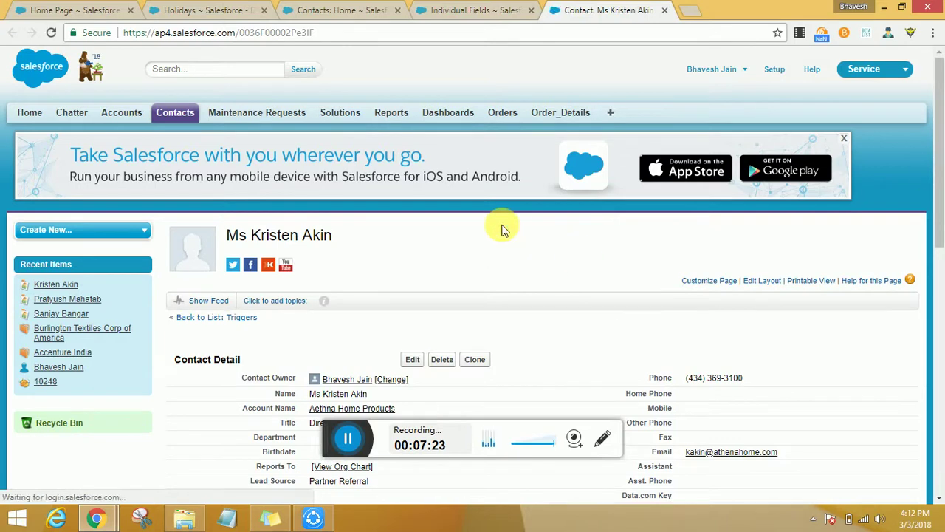
scroll(501, 230, down, 2)
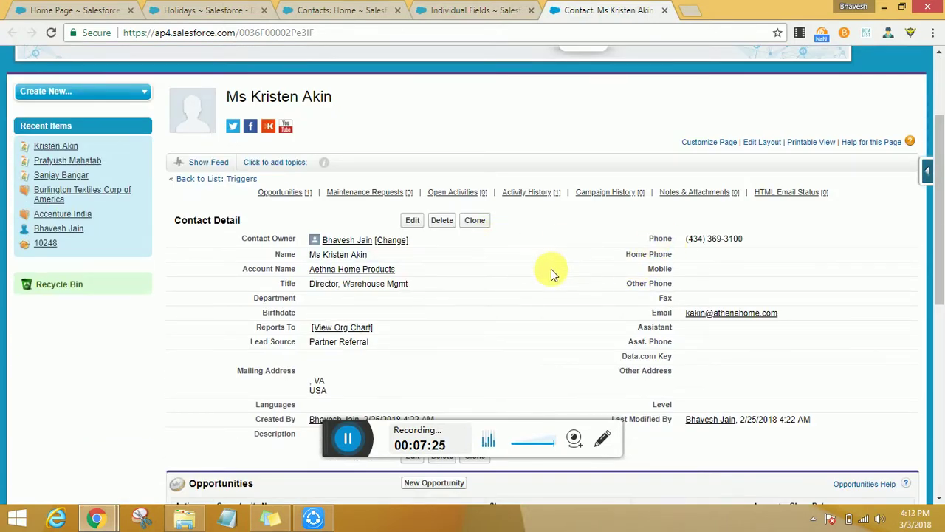
click(930, 168)
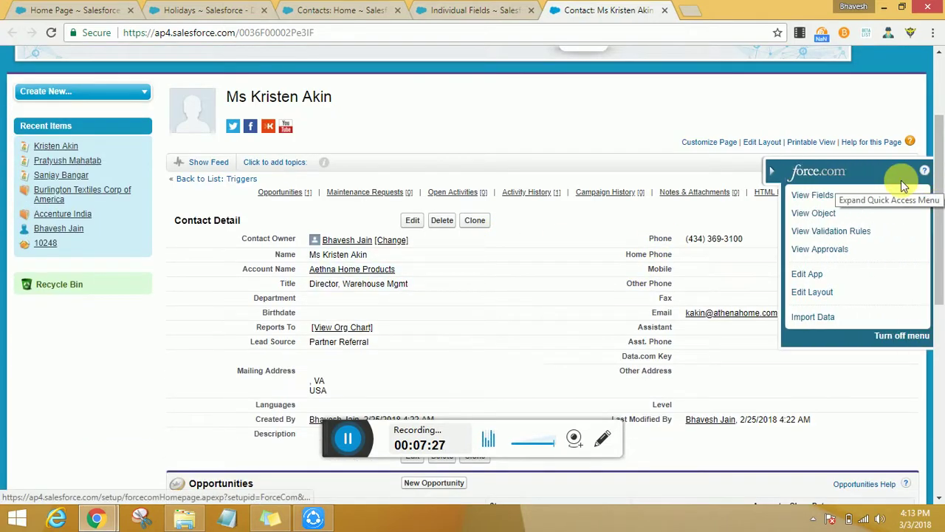
click(812, 291)
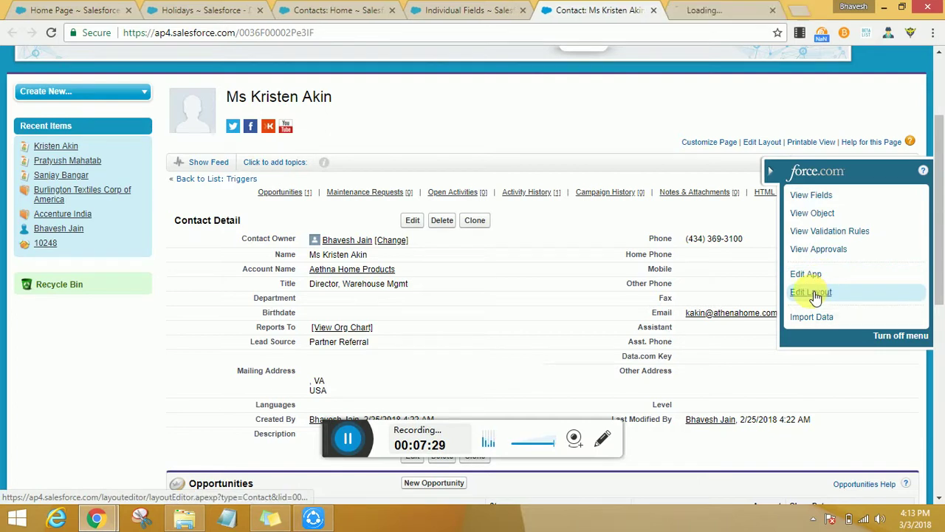
click(694, 11)
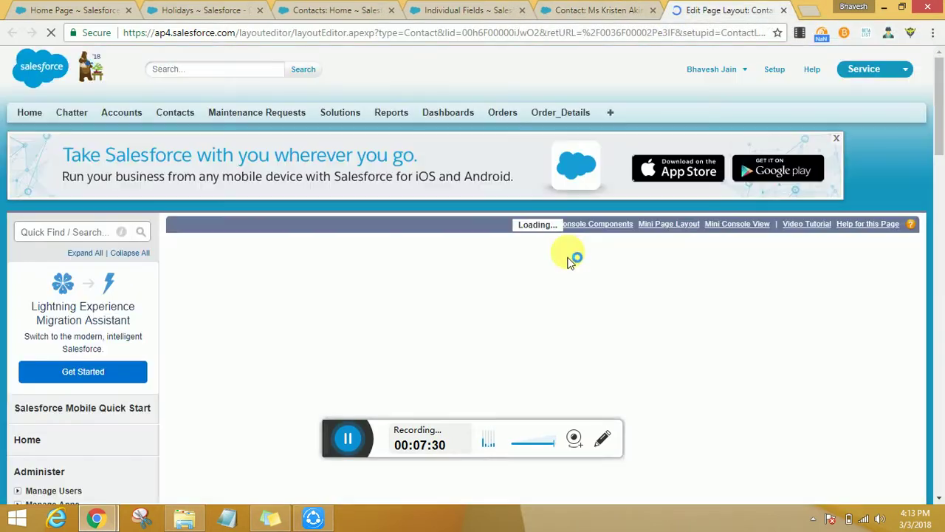
Find the Individual field with "ind", add it above Phone in the layout's Contact Information section, and save the layout
click(412, 266)
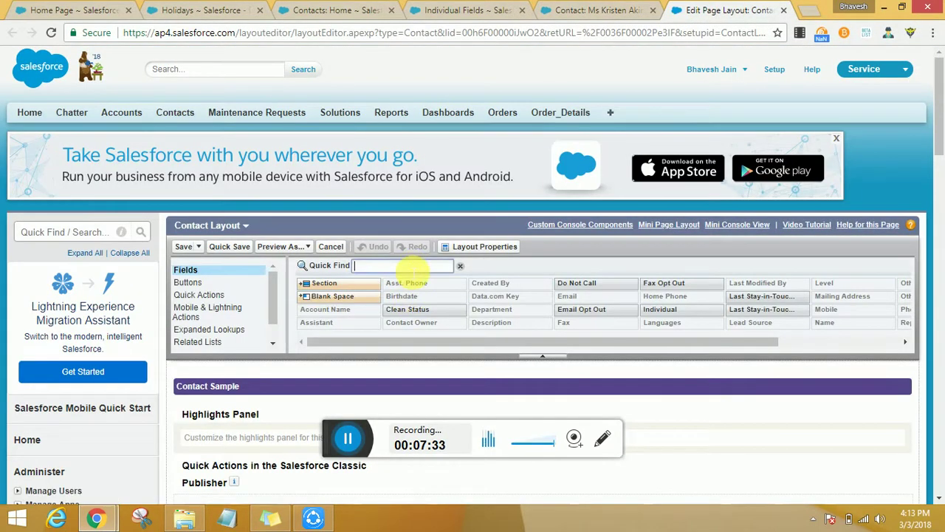
text(ind)
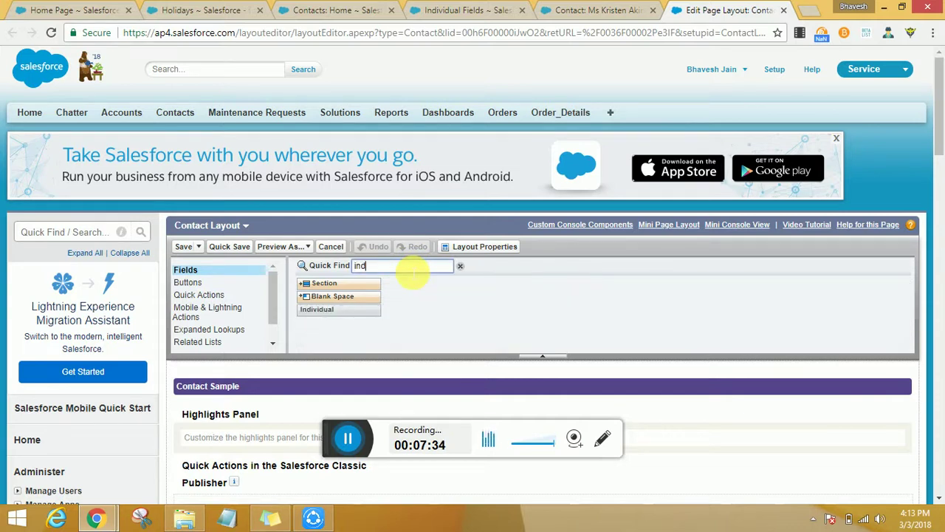
scroll(412, 271, down, 4)
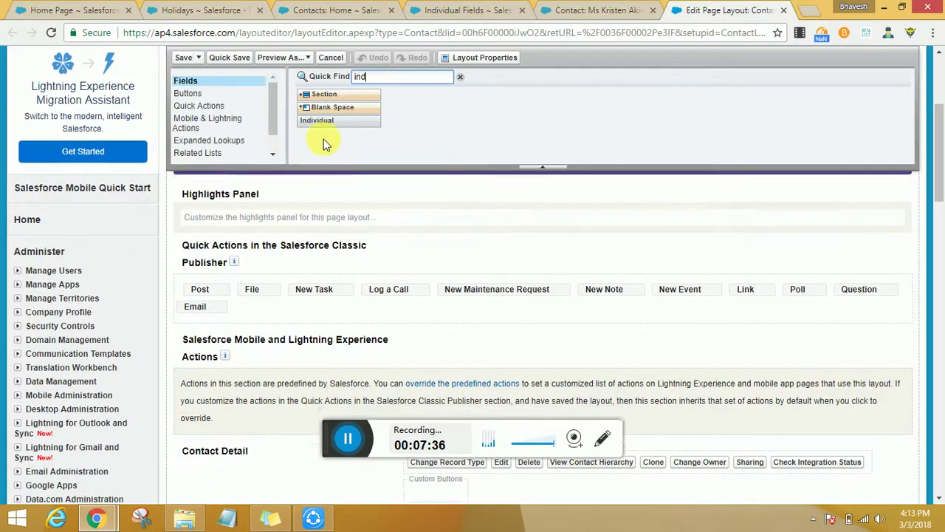
drag(336, 119, 628, 336)
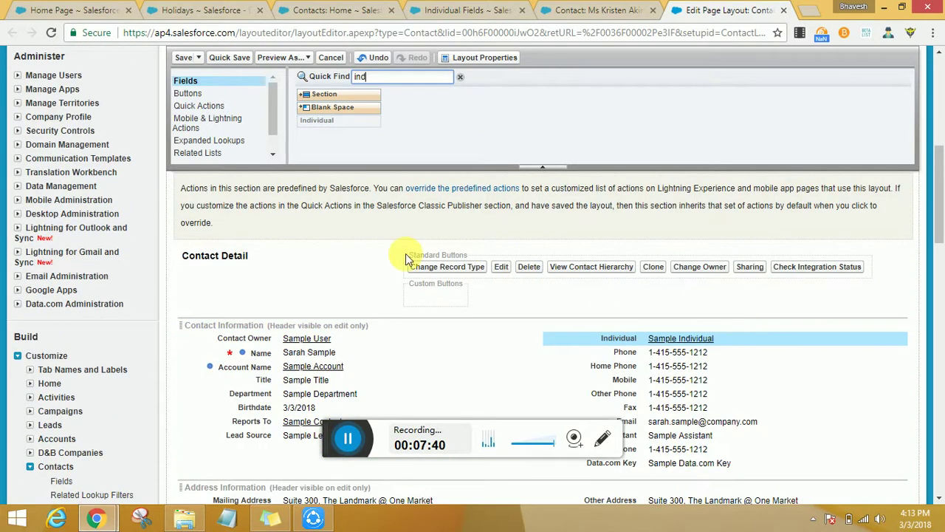
click(241, 59)
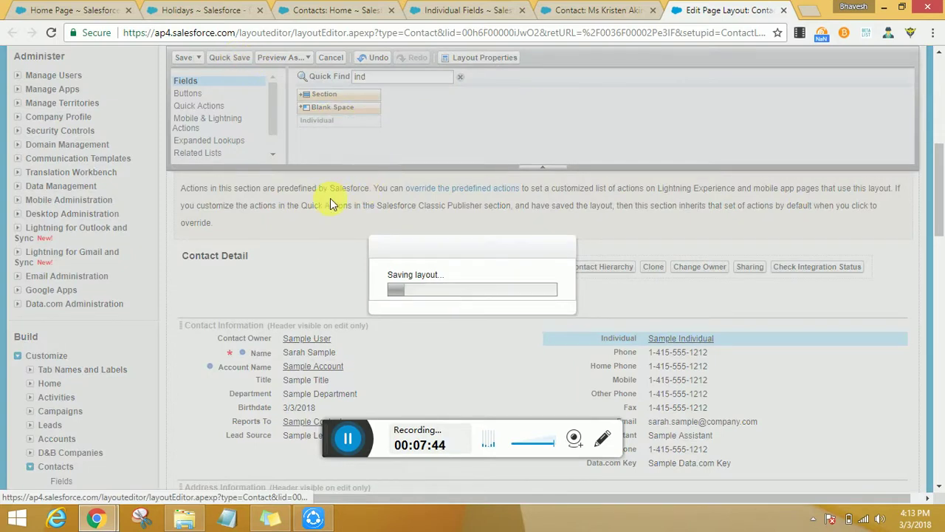
Return to the Contacts home page and open the first recent contact's record
scroll(321, 205, up, 6)
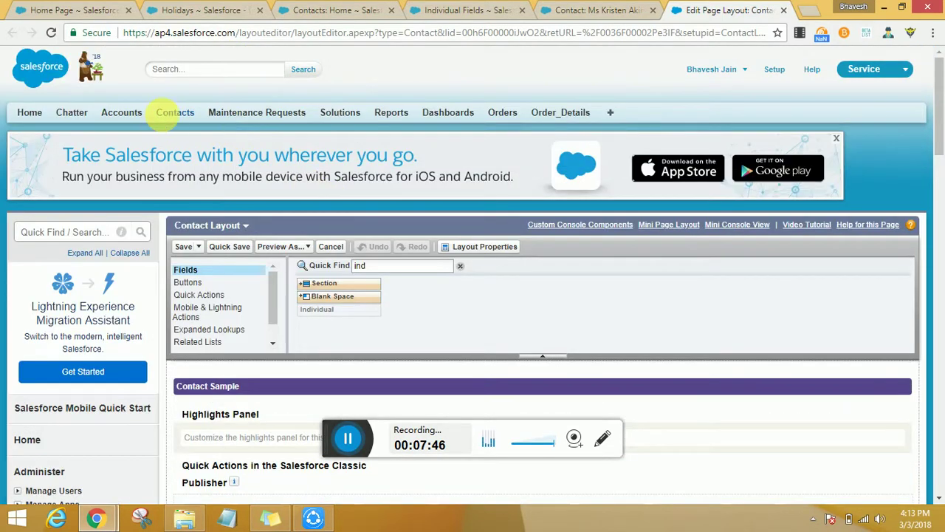
click(175, 112)
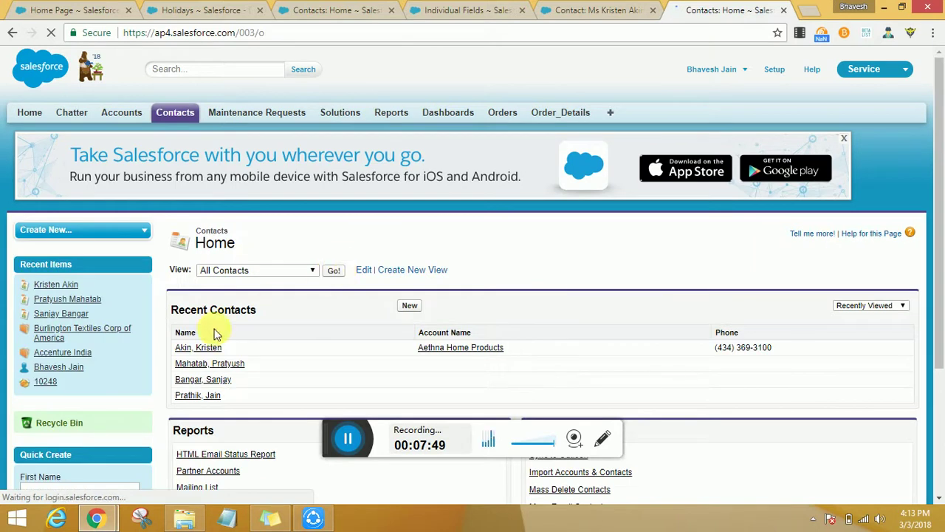
click(199, 347)
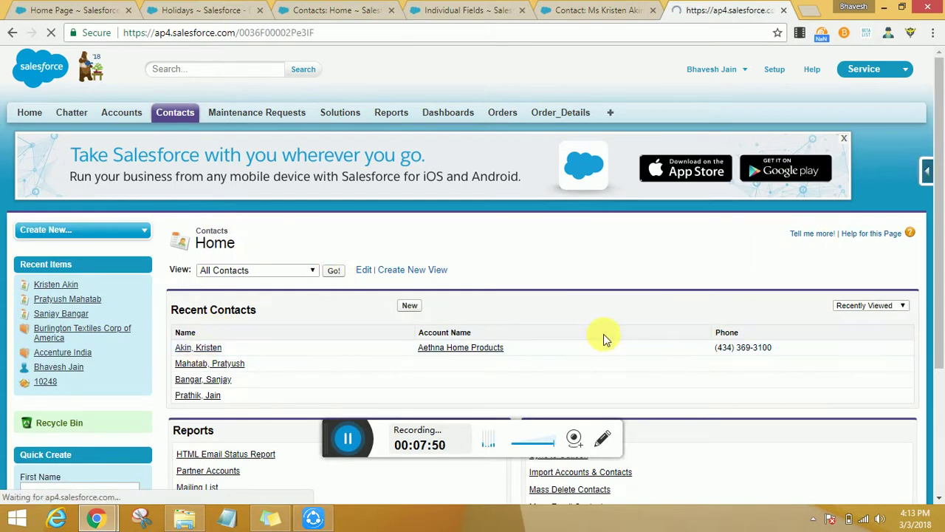
Open the lookup for the contact's Individual field, view the recently viewed individuals, and close the lookup window
scroll(603, 334, down, 1)
double_click(696, 307)
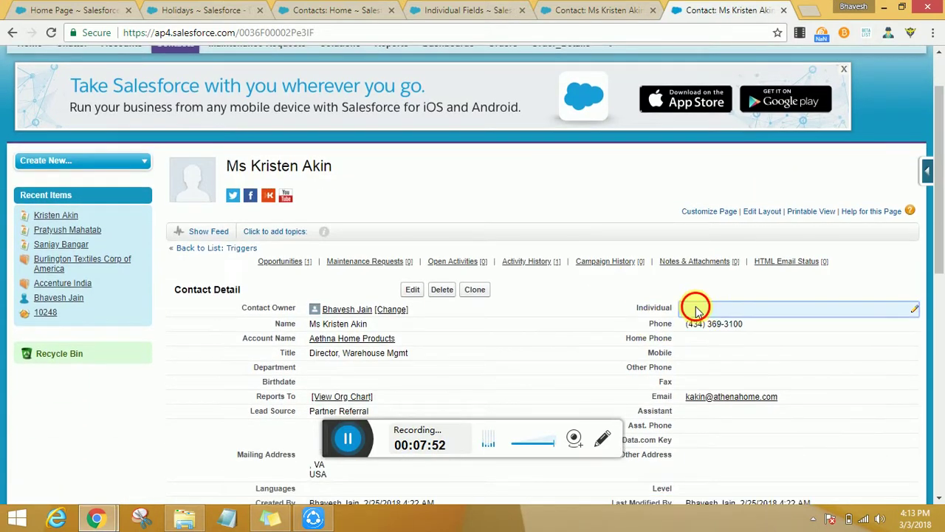
click(814, 310)
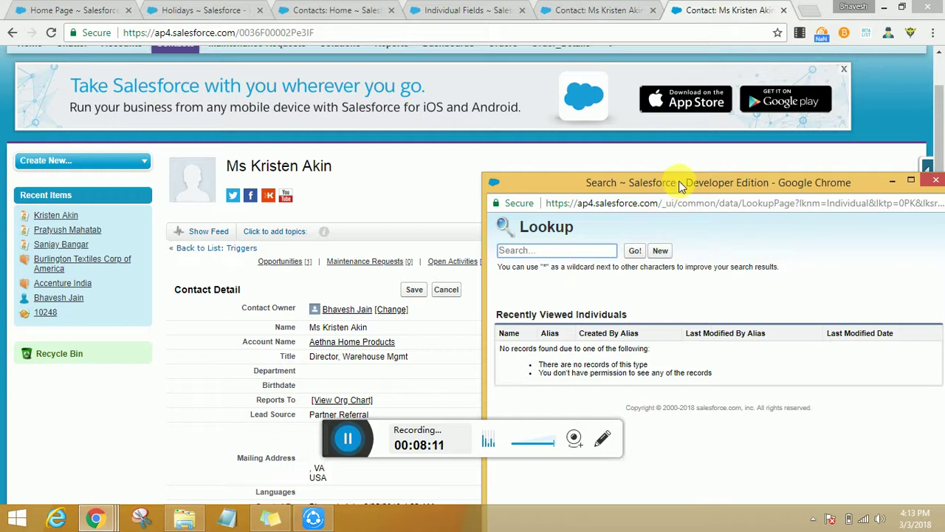
drag(680, 184, 496, 175)
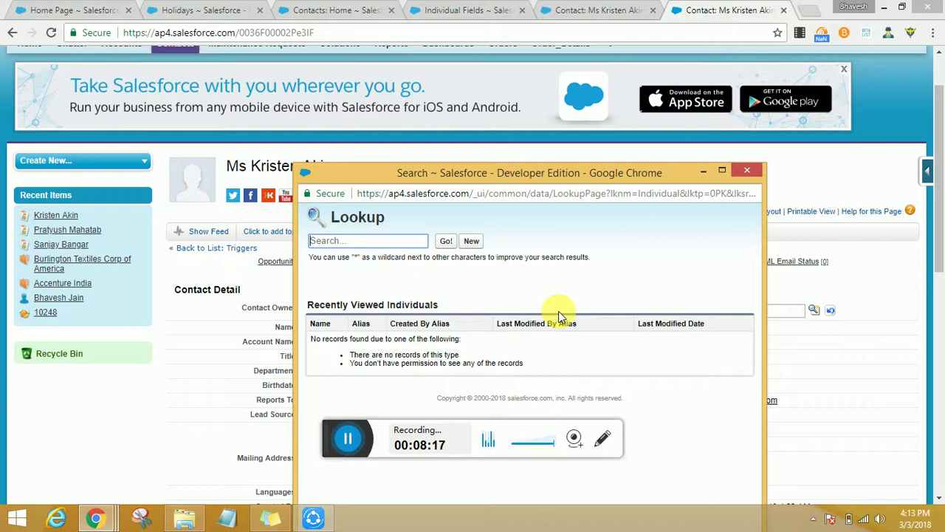
click(746, 172)
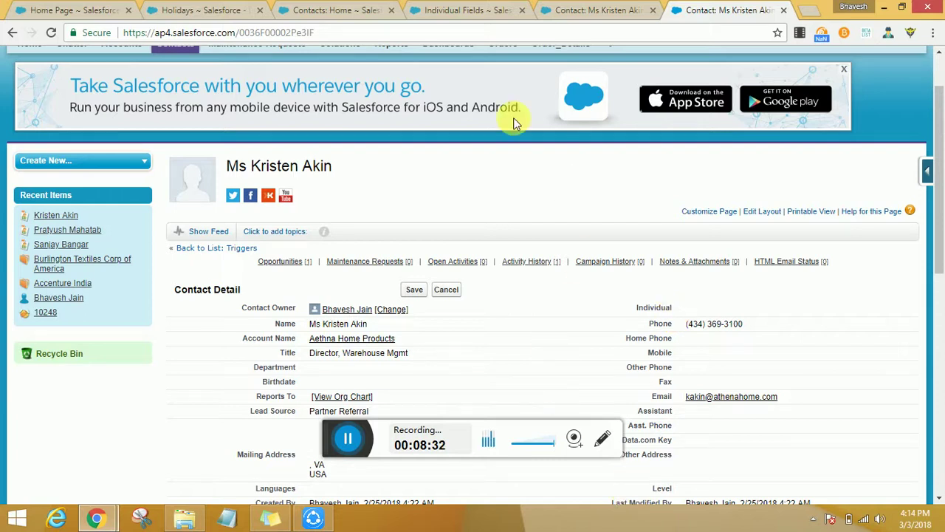
Revisit the Individual Fields page, and expand Security Controls in Setup, opened from the Contacts home page
click(470, 12)
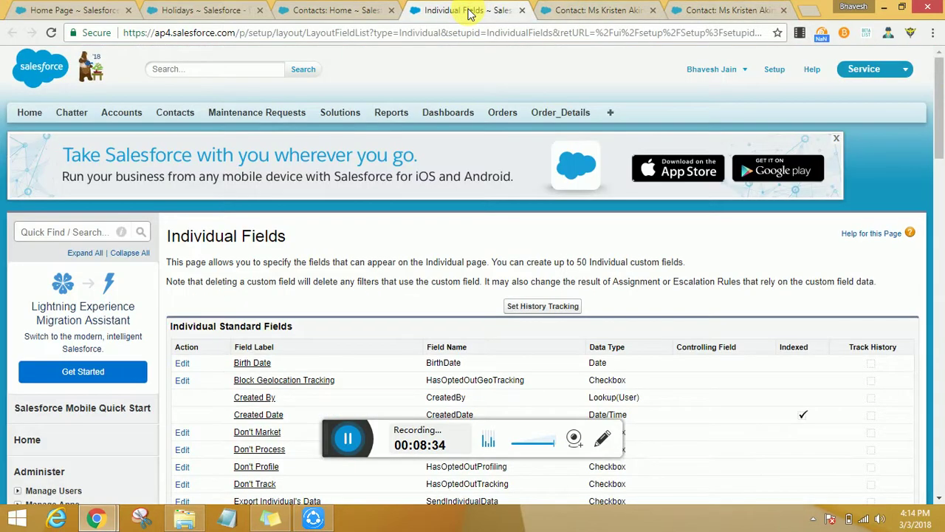
click(332, 10)
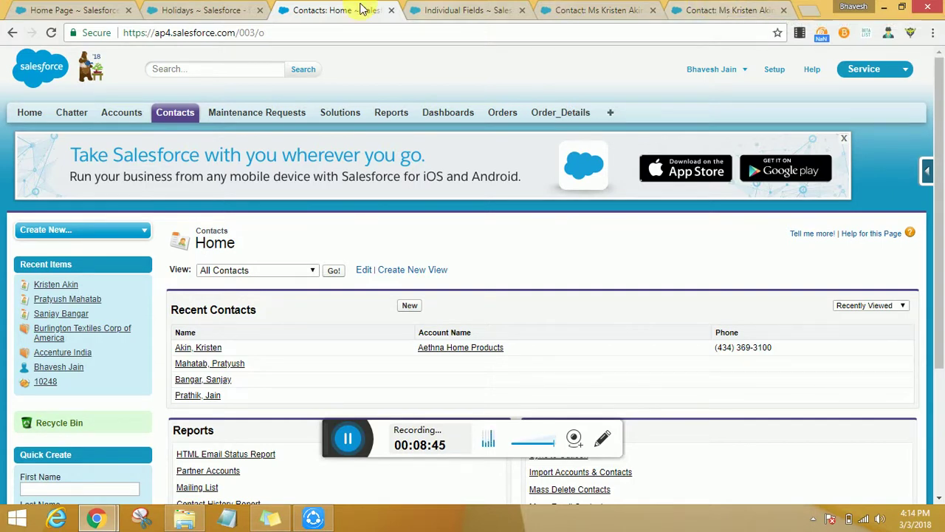
click(774, 69)
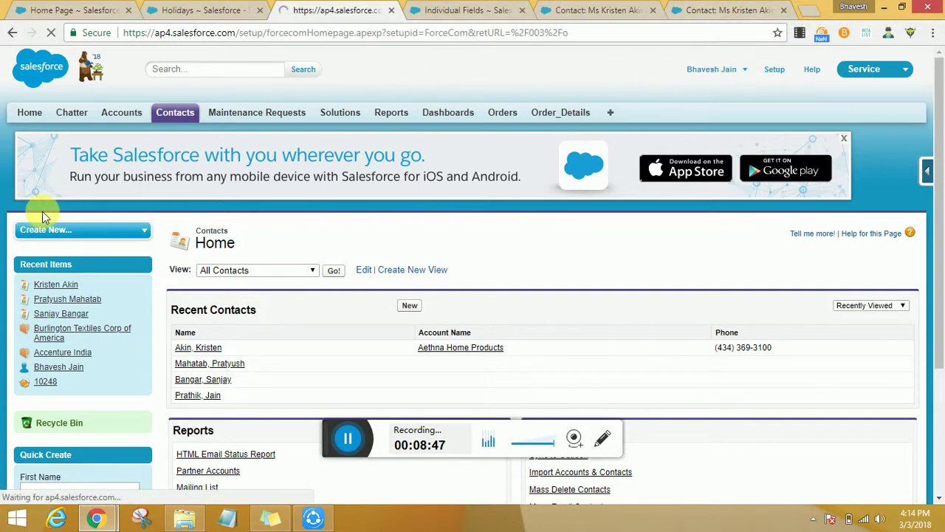
scroll(52, 215, down, 4)
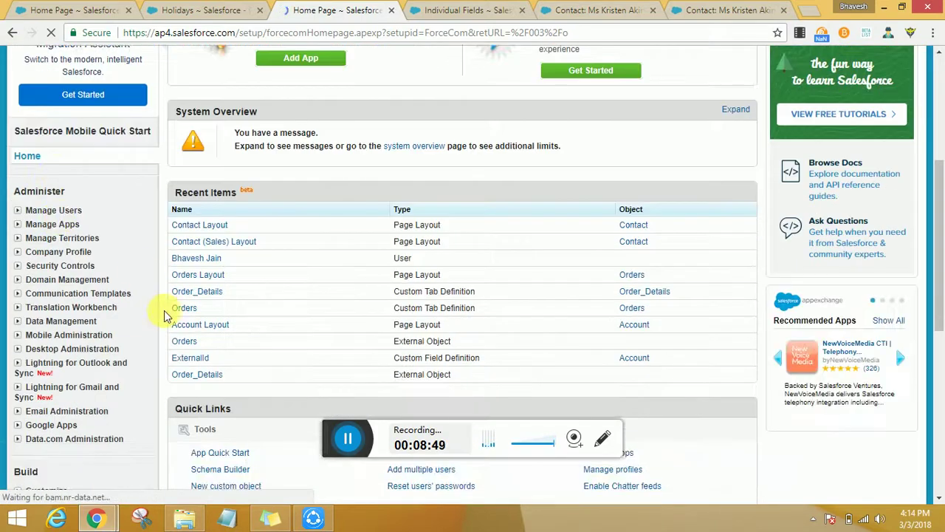
click(24, 267)
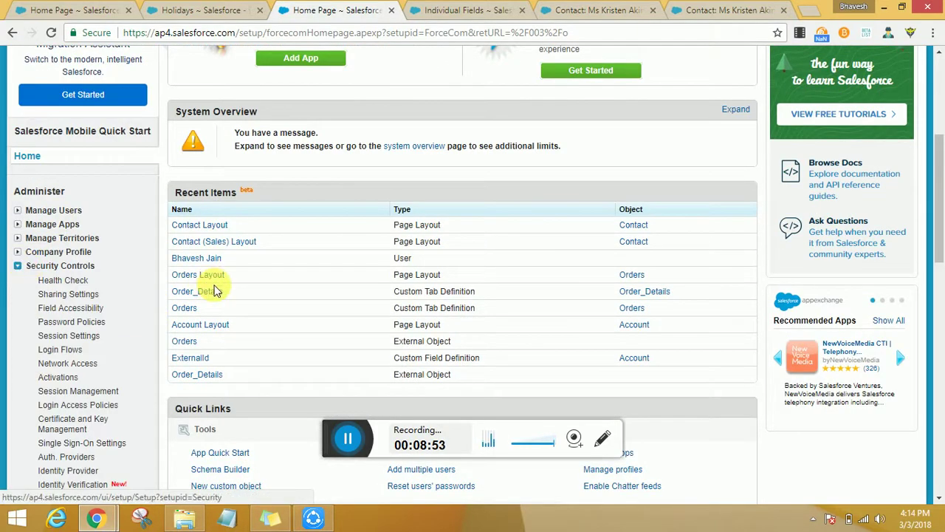